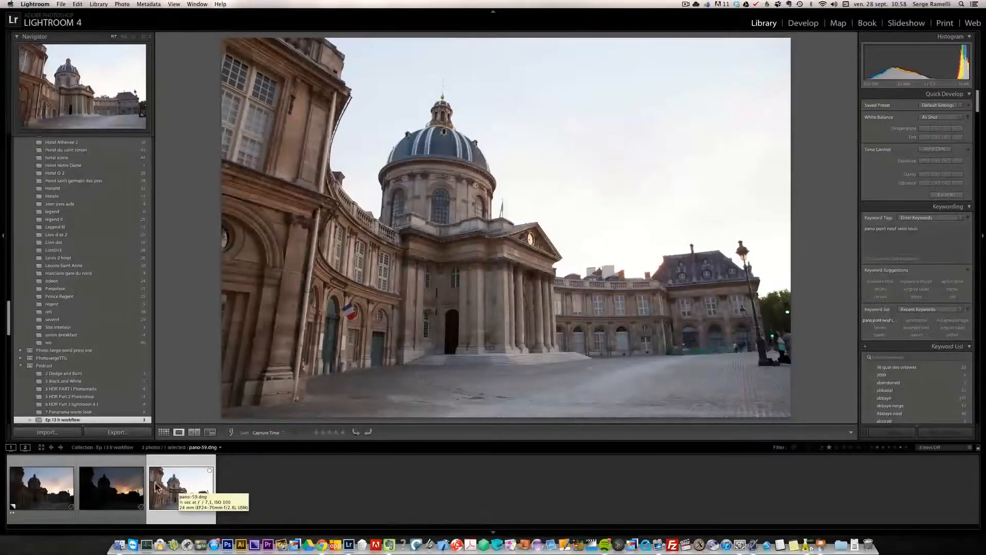
- Select the first photo of the sunset bracket and open it in the Develop module
{"action": "left_click", "coordinate": [58, 488]}
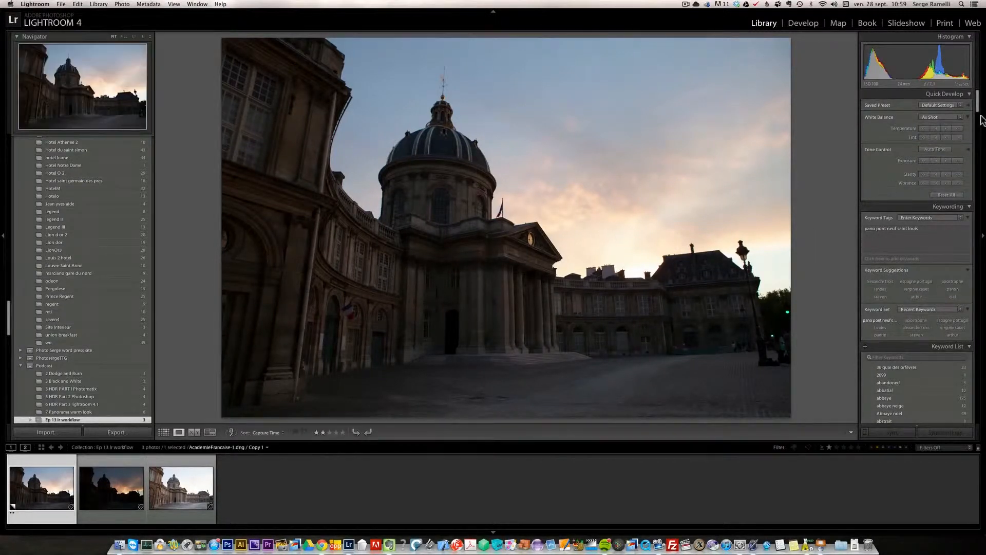
{"action": "left_click", "coordinate": [807, 24]}
{"action": "left_click_drag", "start_coordinate": [977, 152], "coordinate": [978, 144]}
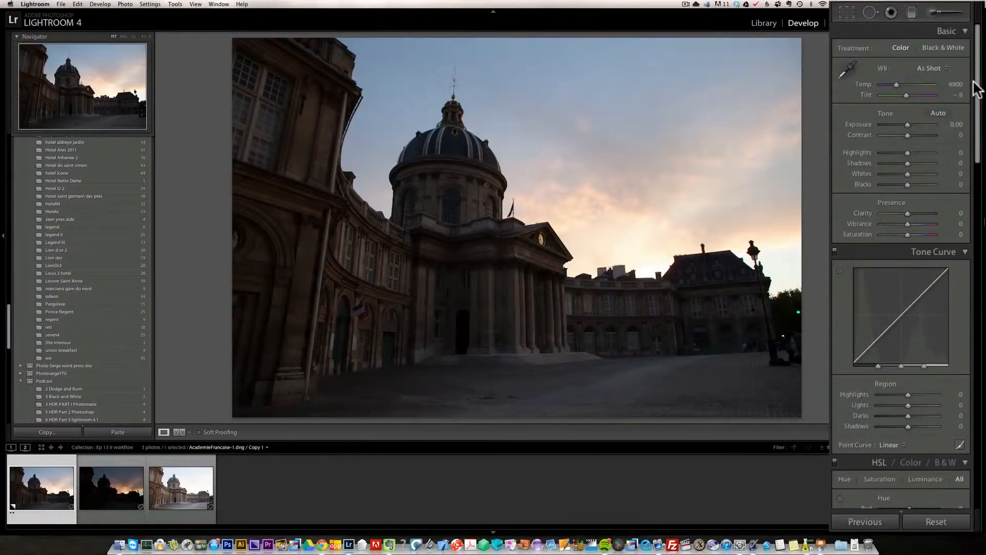
- Set Highlights to -100 and Shadows to +100
{"action": "mouse_move", "coordinate": [918, 163]}
{"action": "left_mouse_down"}
{"action": "mouse_move", "coordinate": [940, 162]}
{"action": "mouse_move", "coordinate": [872, 149]}
{"action": "left_mouse_up"}
{"action": "left_click", "coordinate": [902, 154]}
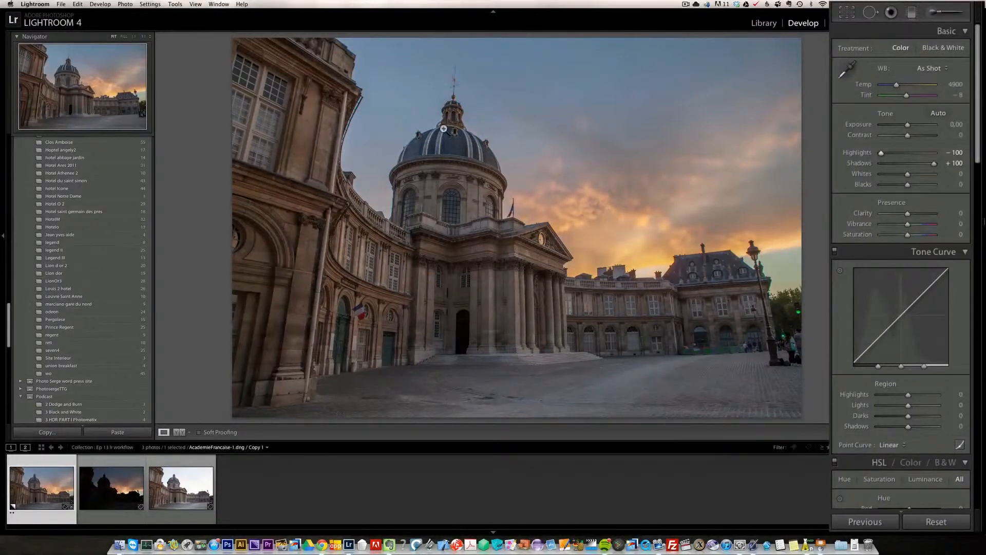
{"action": "left_click", "coordinate": [908, 175], "text": "alt"}
{"action": "left_click_drag", "start_coordinate": [908, 174], "coordinate": [913, 174]}
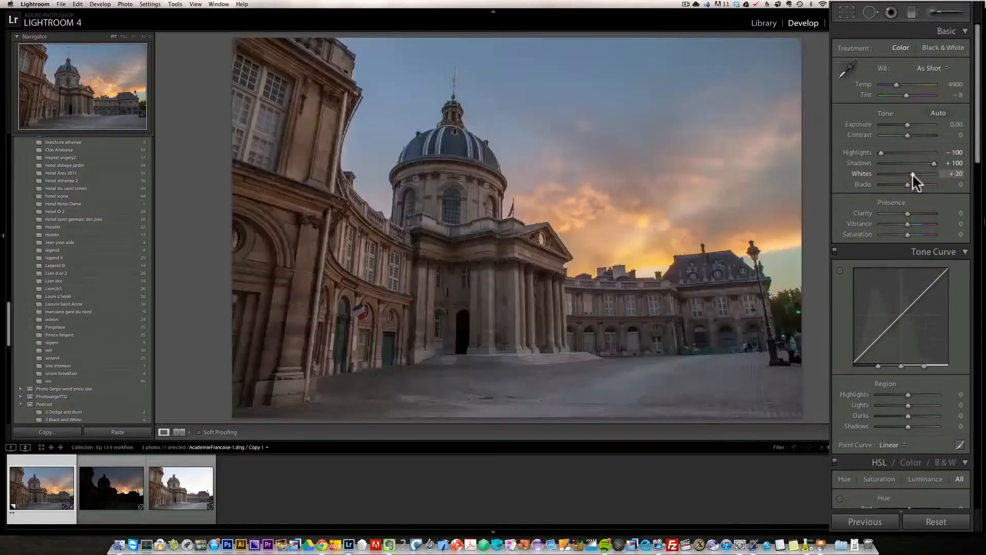
{"action": "double_click", "coordinate": [862, 172]}
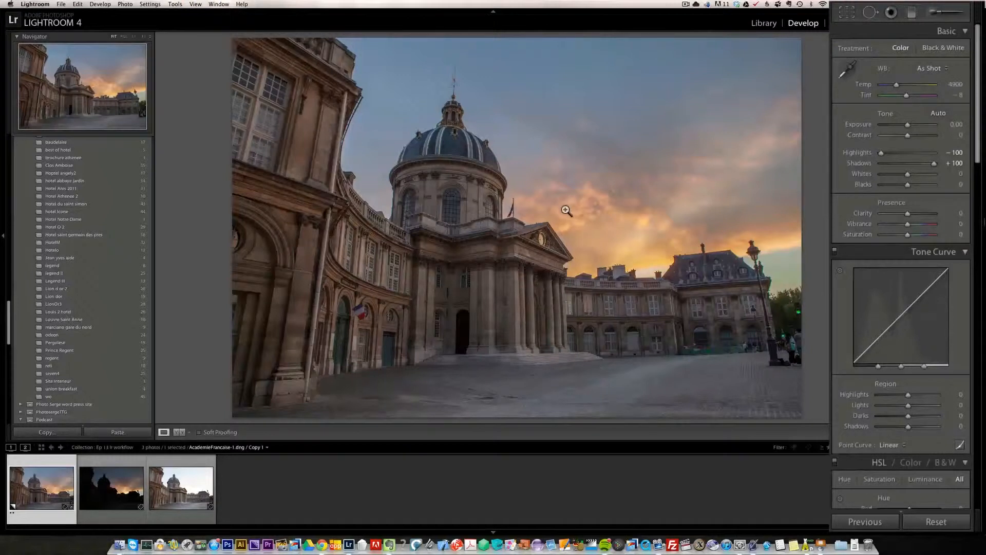
- Add a graduated filter with exposure -0.42, drawn from the upper sky down toward the building roofline
{"action": "left_click", "coordinate": [912, 15]}
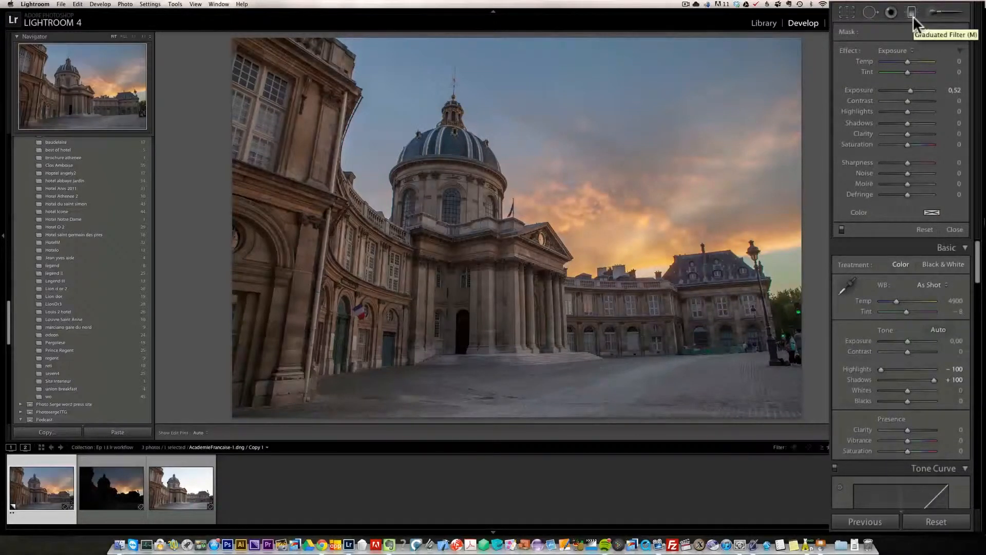
{"action": "left_click", "coordinate": [898, 50]}
{"action": "left_click", "coordinate": [898, 51]}
{"action": "left_click_drag", "start_coordinate": [906, 88], "coordinate": [905, 87]}
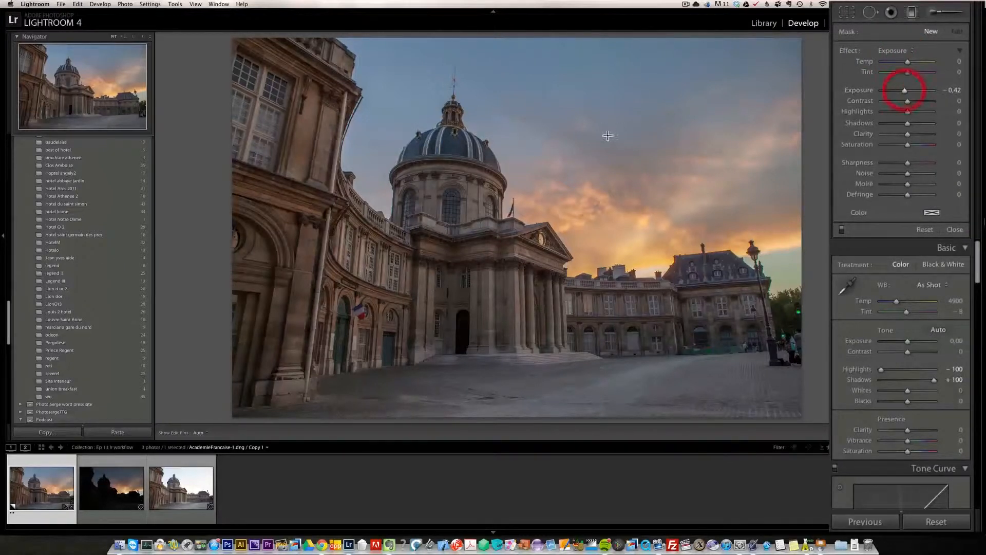
{"action": "left_click_drag", "start_coordinate": [626, 173], "coordinate": [576, 320]}
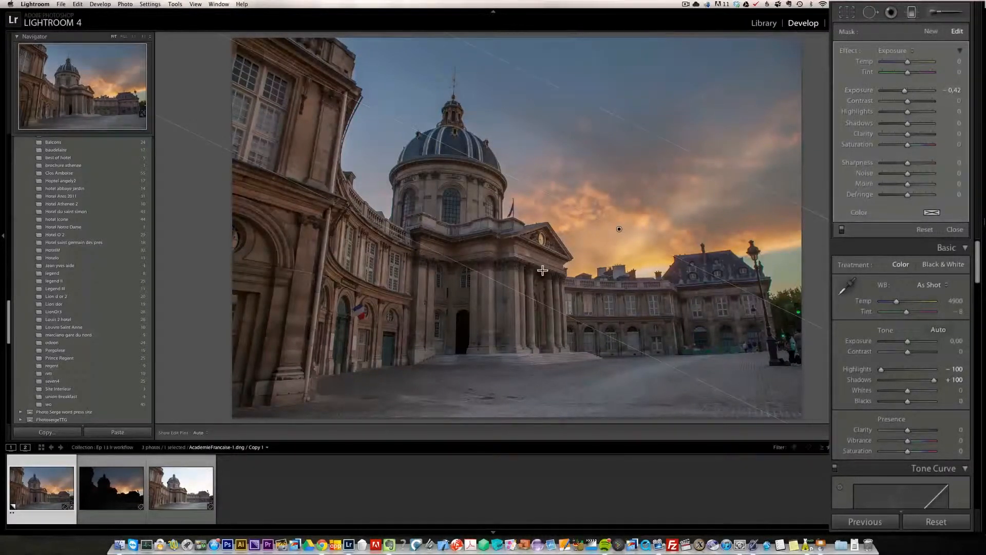
- Set the graduated filter's Contrast to 39, Clarity to 48 and Sharpness to 34
{"action": "left_click_drag", "start_coordinate": [889, 98], "coordinate": [916, 99]}
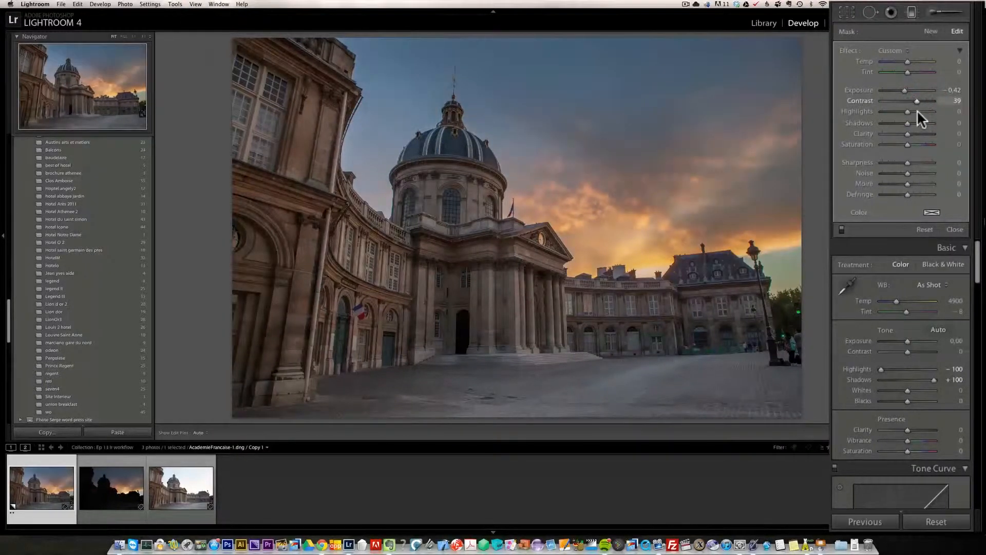
{"action": "left_click", "coordinate": [918, 133]}
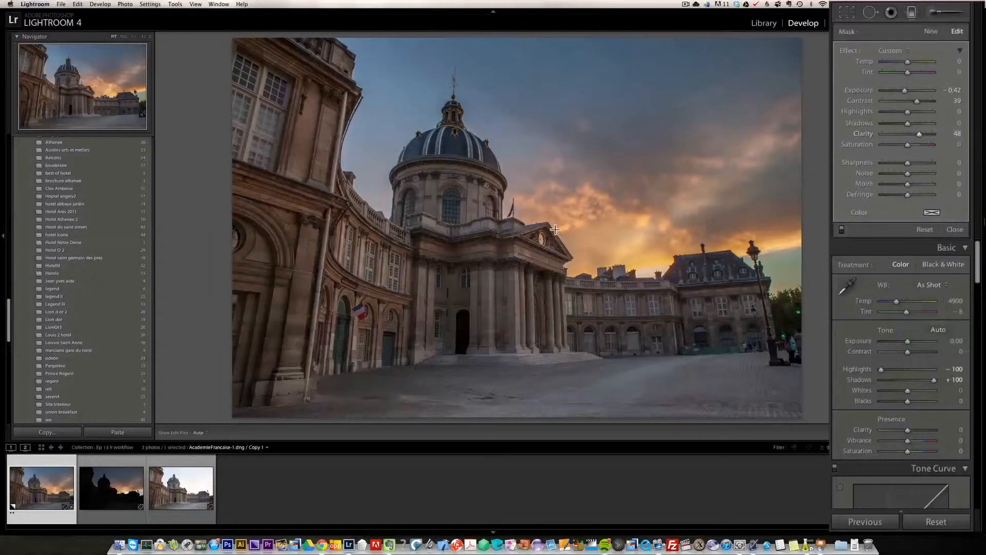
{"action": "left_click", "coordinate": [915, 162]}
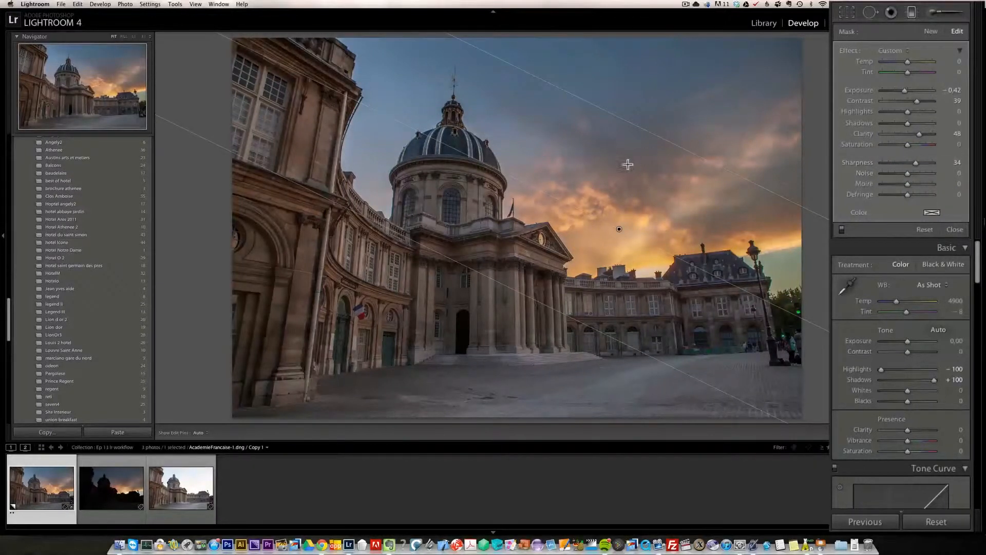
- Toggle the graduated filter off and on to compare, then close the filter tool
{"action": "left_click", "coordinate": [842, 230]}
{"action": "left_click", "coordinate": [842, 229]}
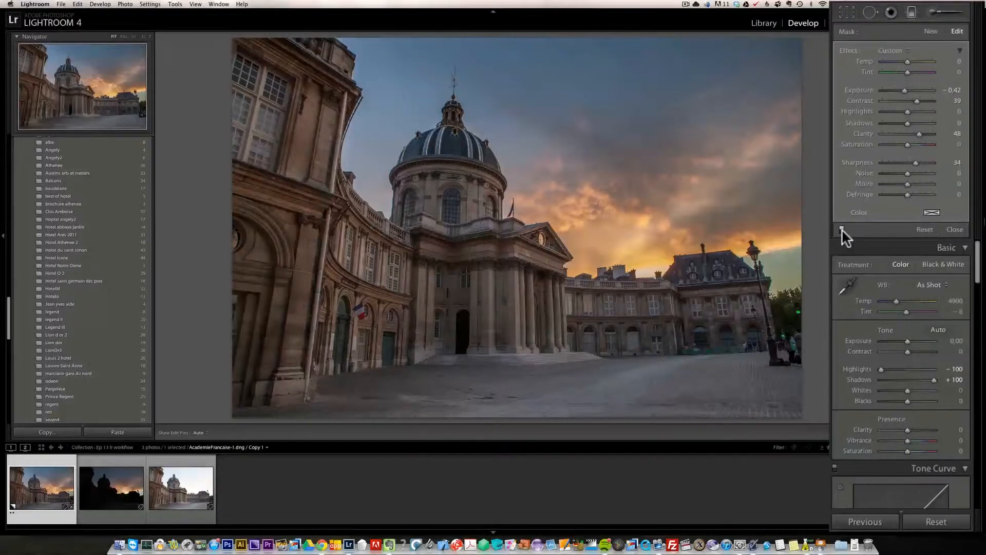
{"action": "left_click", "coordinate": [955, 230]}
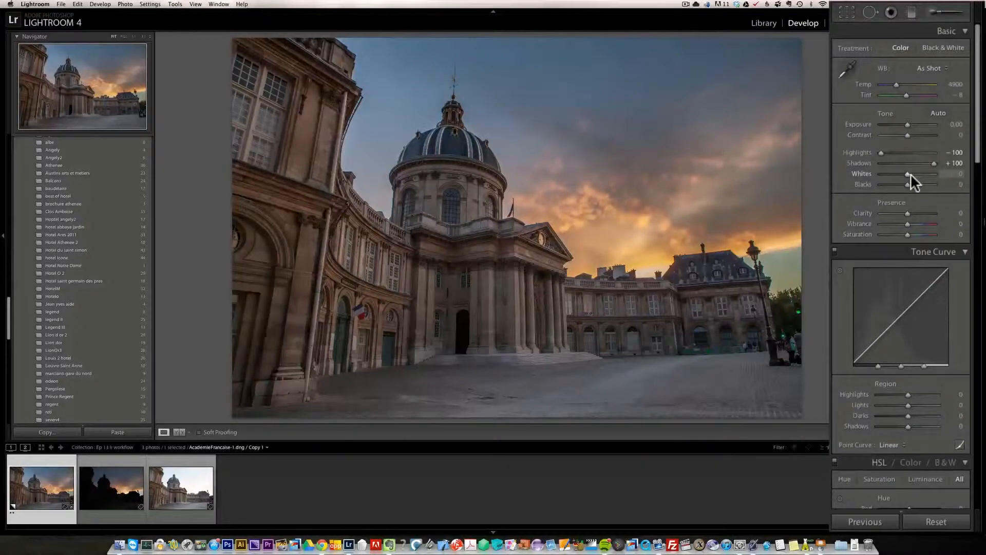
- Raise Whites to +73 while previewing clipping
{"action": "key", "text": "alt"}
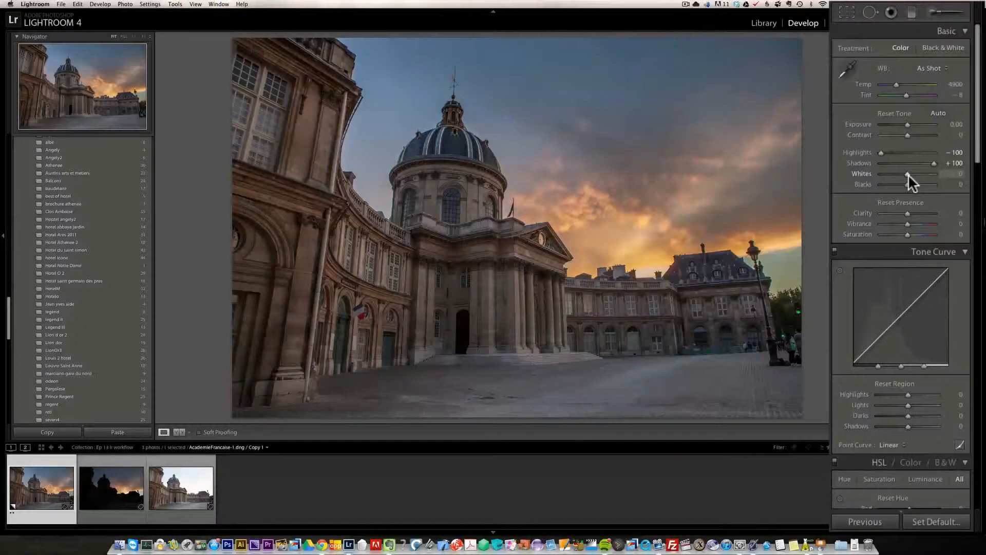
{"action": "left_click_drag", "start_coordinate": [909, 174], "coordinate": [917, 173]}
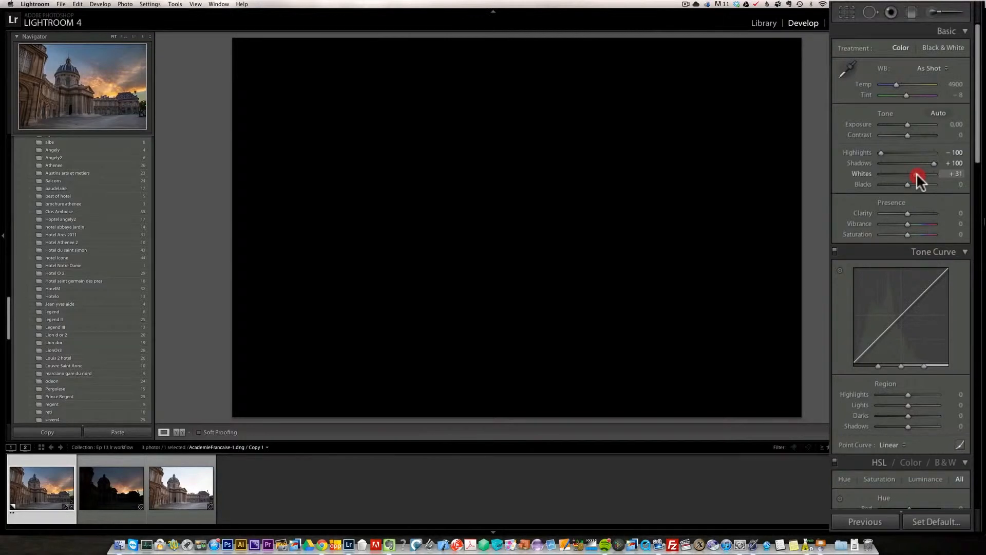
{"action": "left_click_drag", "start_coordinate": [921, 173], "coordinate": [923, 172]}
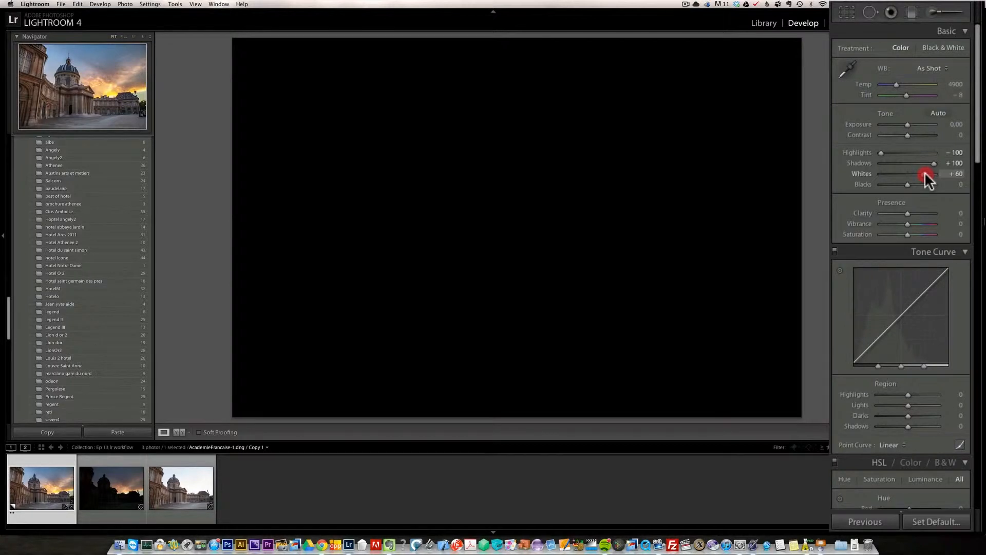
{"action": "left_click_drag", "start_coordinate": [926, 173], "coordinate": [928, 177]}
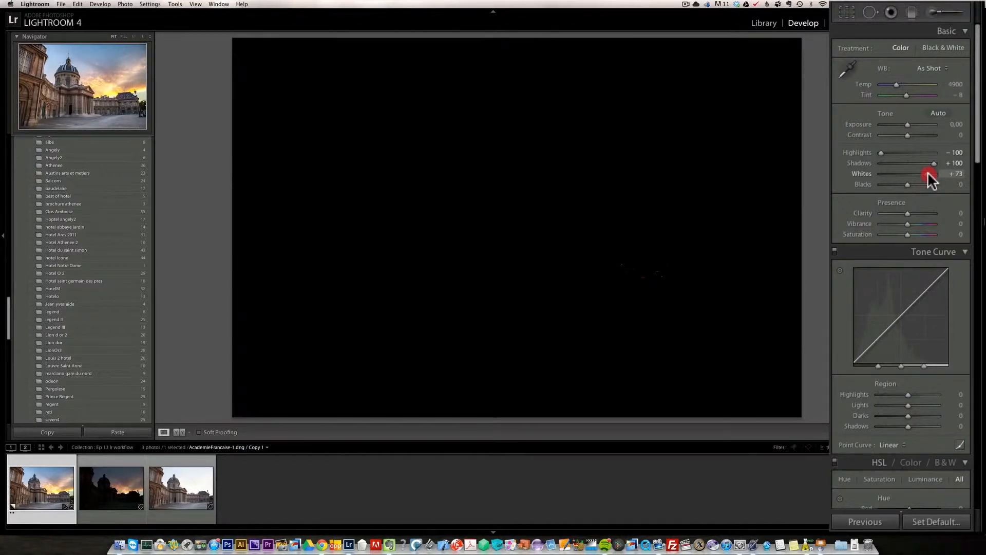
{"action": "left_click_drag", "start_coordinate": [928, 172], "coordinate": [926, 174]}
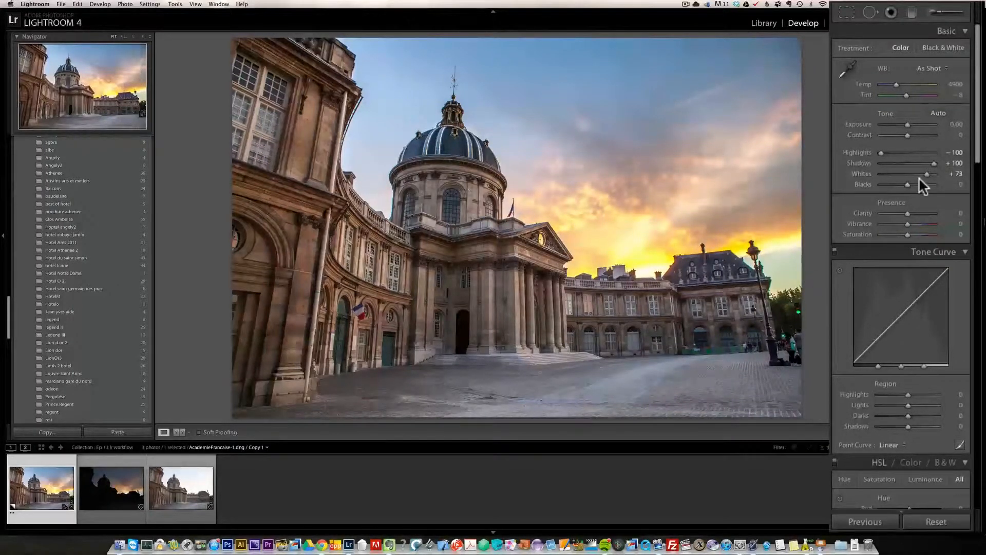
- Set Blacks to -27
{"action": "left_click", "coordinate": [907, 184], "text": "alt"}
{"action": "left_click_drag", "start_coordinate": [908, 183], "coordinate": [896, 183]}
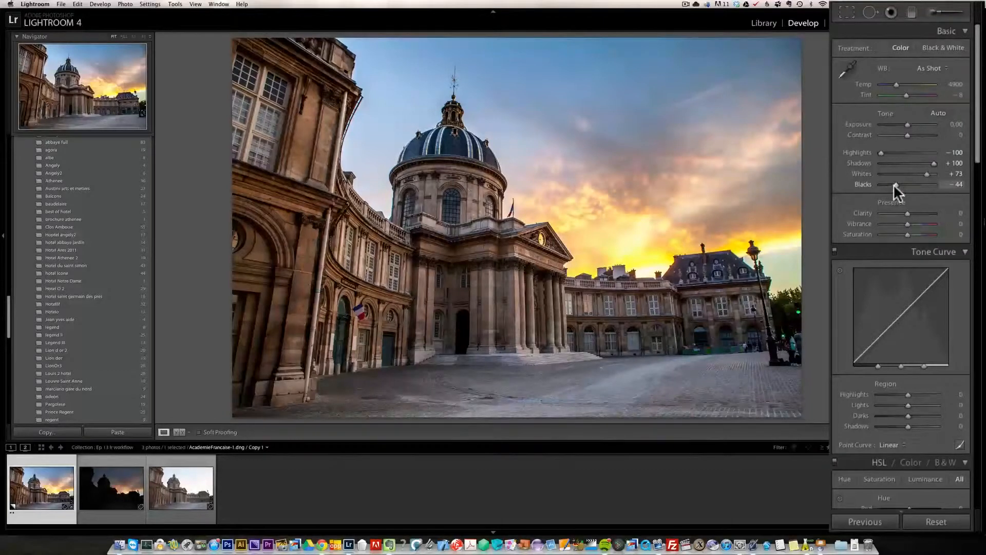
{"action": "left_click_drag", "start_coordinate": [895, 184], "coordinate": [900, 186]}
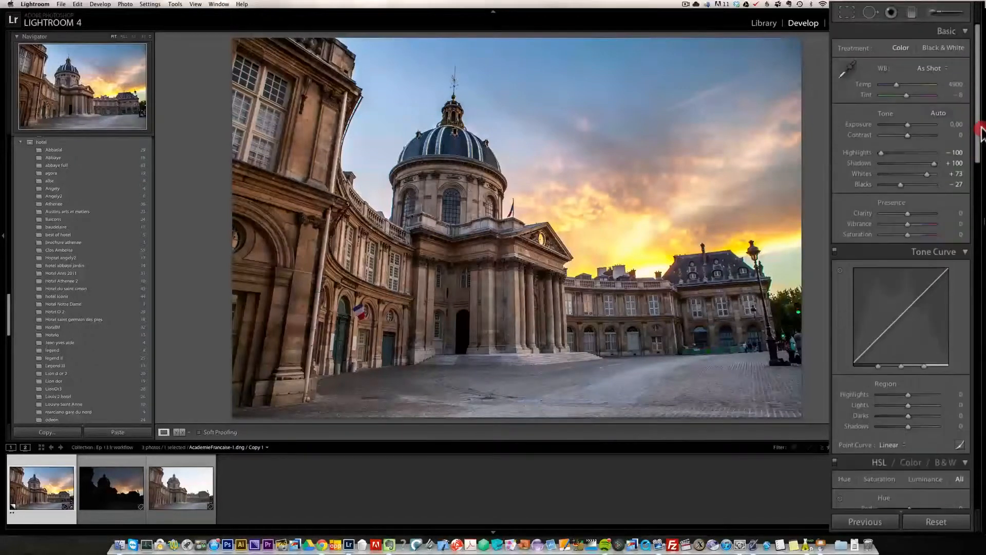
- Set Contrast to +4
{"action": "left_click", "coordinate": [915, 134]}
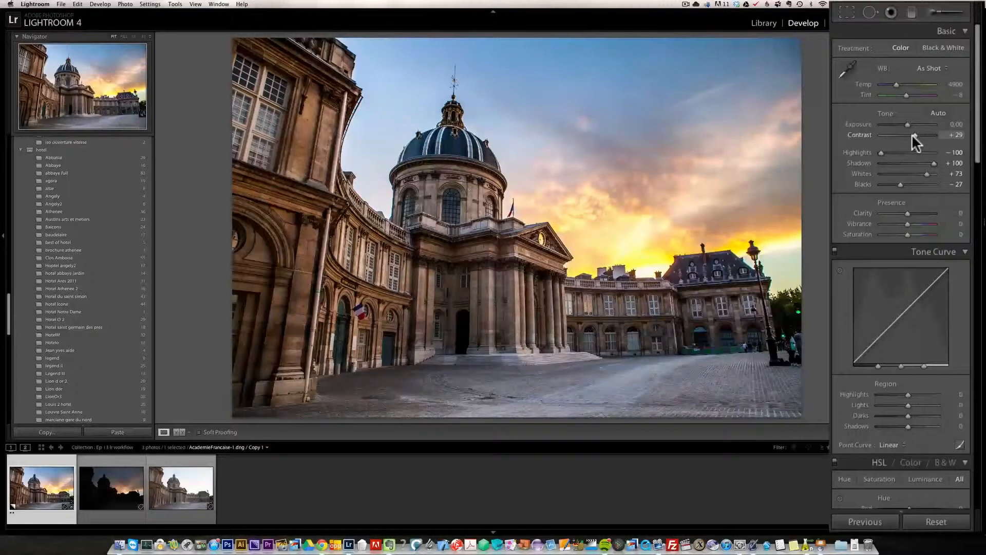
{"action": "left_click_drag", "start_coordinate": [914, 135], "coordinate": [908, 134]}
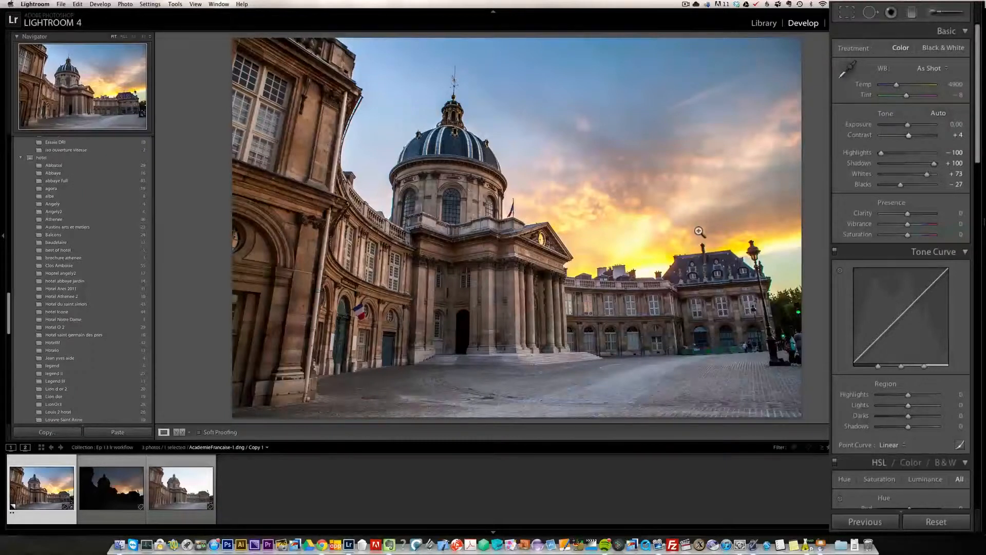
- Set Tint to +10 and Temp to 5444 for a warmer white balance
{"action": "left_click_drag", "start_coordinate": [906, 96], "coordinate": [908, 97]}
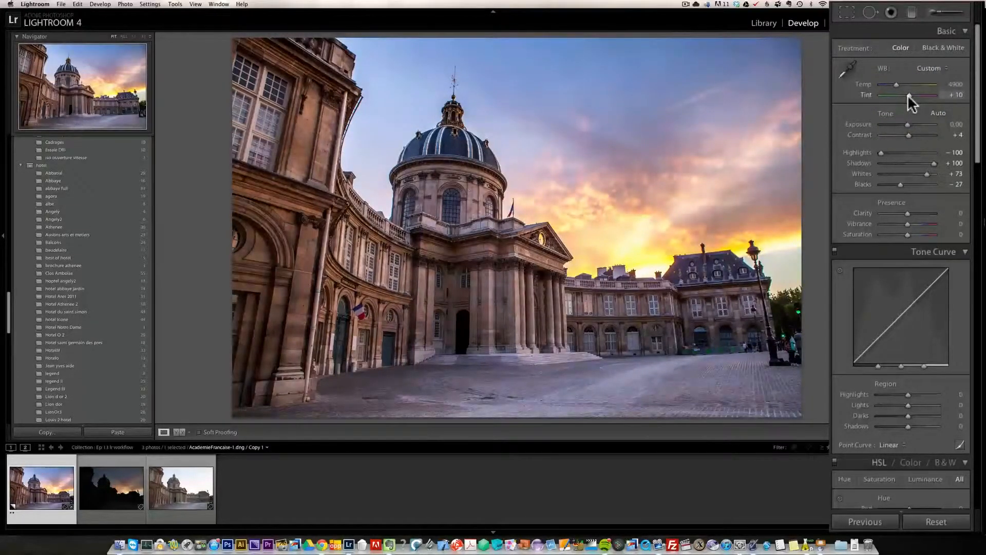
{"action": "left_click_drag", "start_coordinate": [897, 85], "coordinate": [899, 84]}
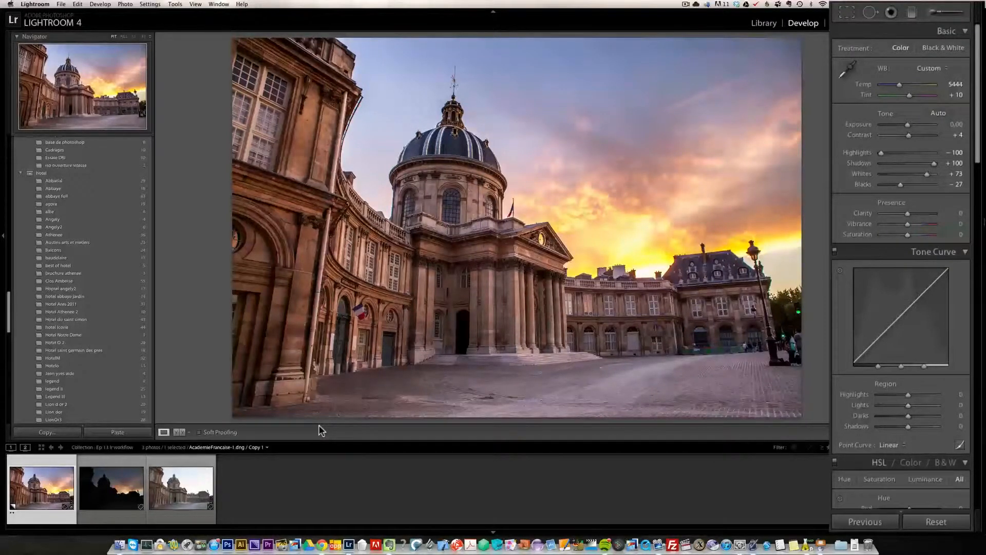
- Enable lens profile corrections in the Lens Corrections section
{"action": "key", "text": "i"}
{"action": "key", "text": "i"}
{"action": "left_click_drag", "start_coordinate": [980, 139], "coordinate": [977, 407]}
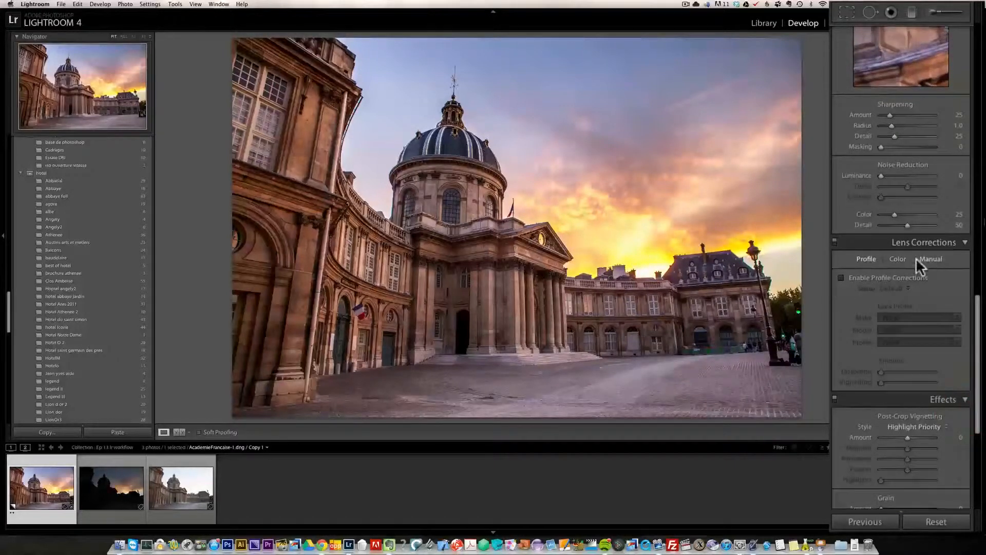
{"action": "left_click", "coordinate": [883, 276]}
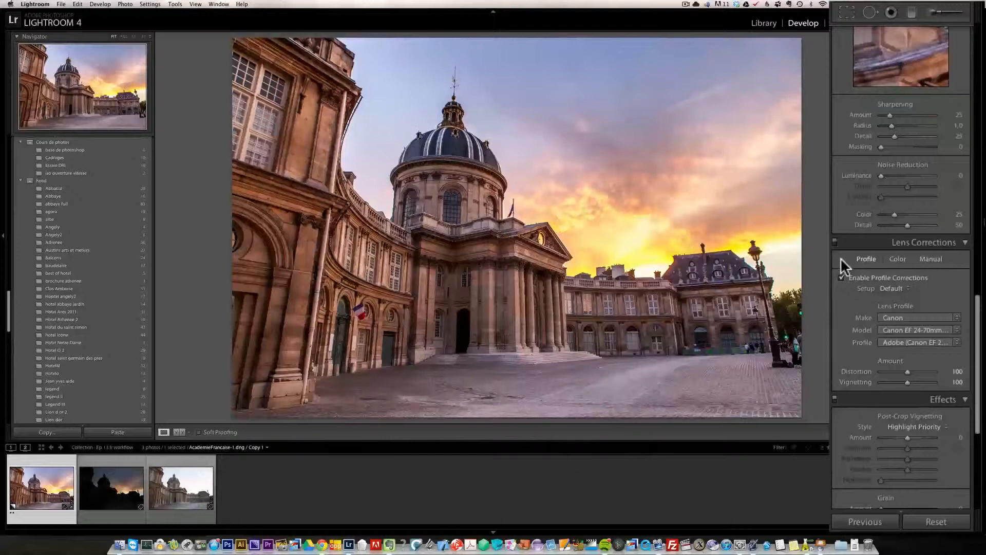
- Zoom into the roofline and enable Remove Chromatic Aberration with Defringe purple and green amounts of 10
{"action": "left_click", "coordinate": [898, 258]}
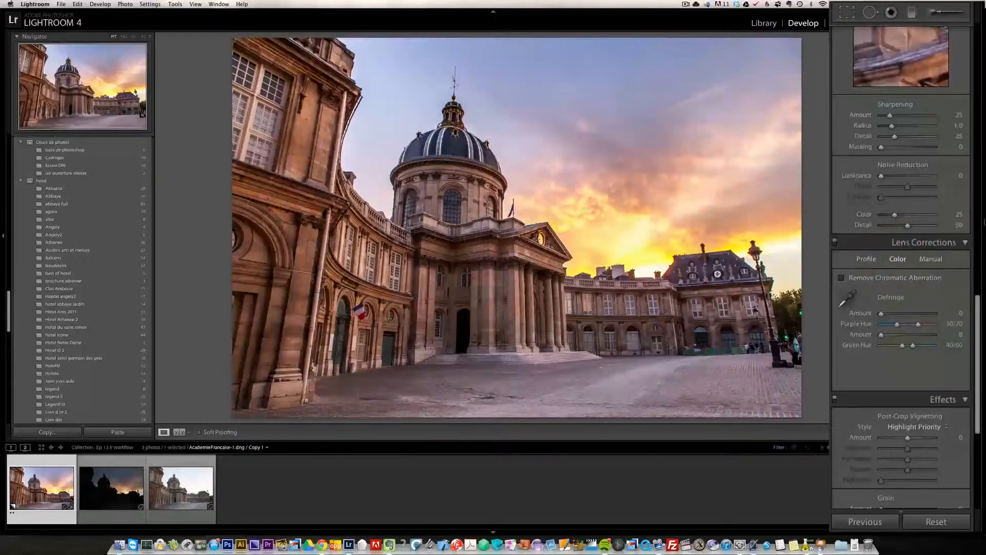
{"action": "left_click", "coordinate": [737, 259]}
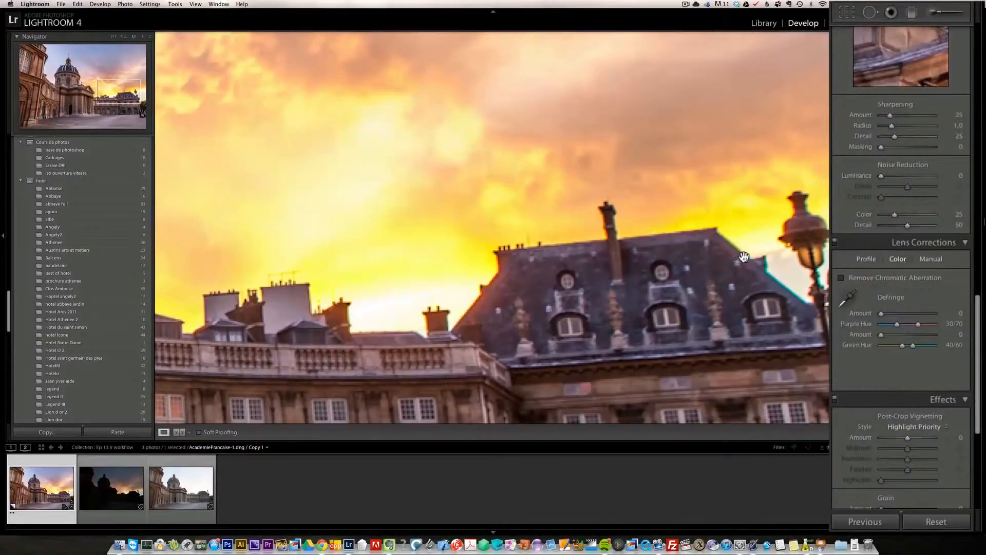
{"action": "left_click_drag", "start_coordinate": [688, 270], "coordinate": [613, 242]}
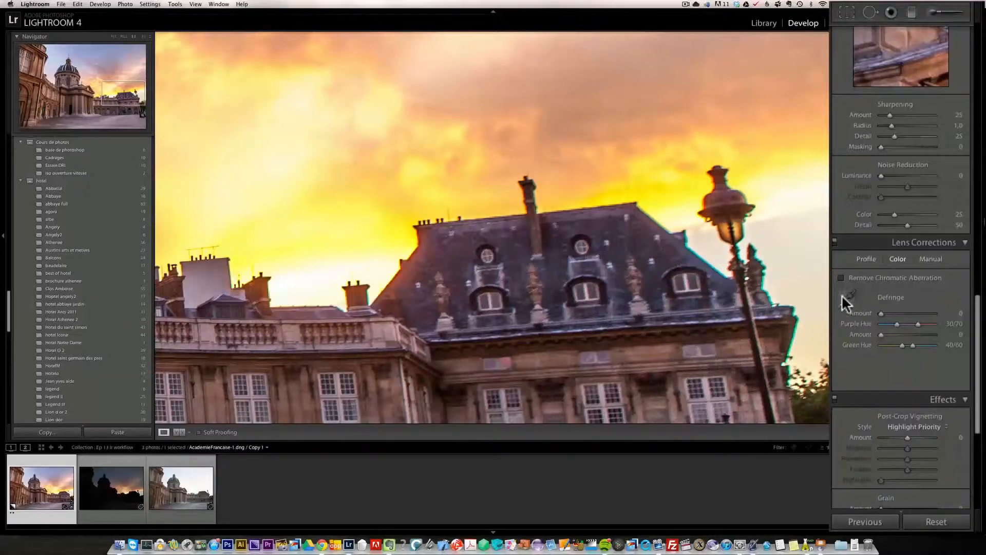
{"action": "left_click", "coordinate": [859, 277]}
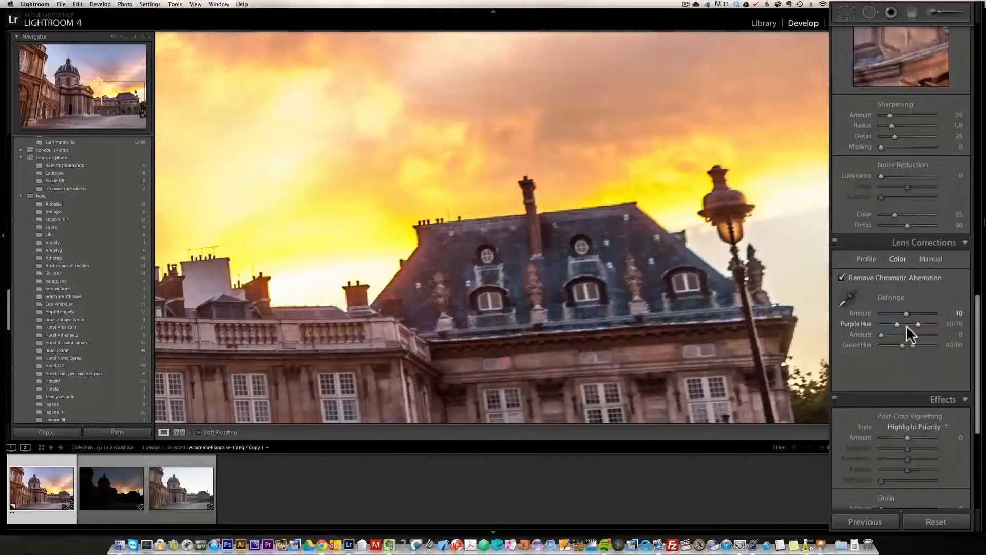
{"action": "left_click", "coordinate": [907, 334]}
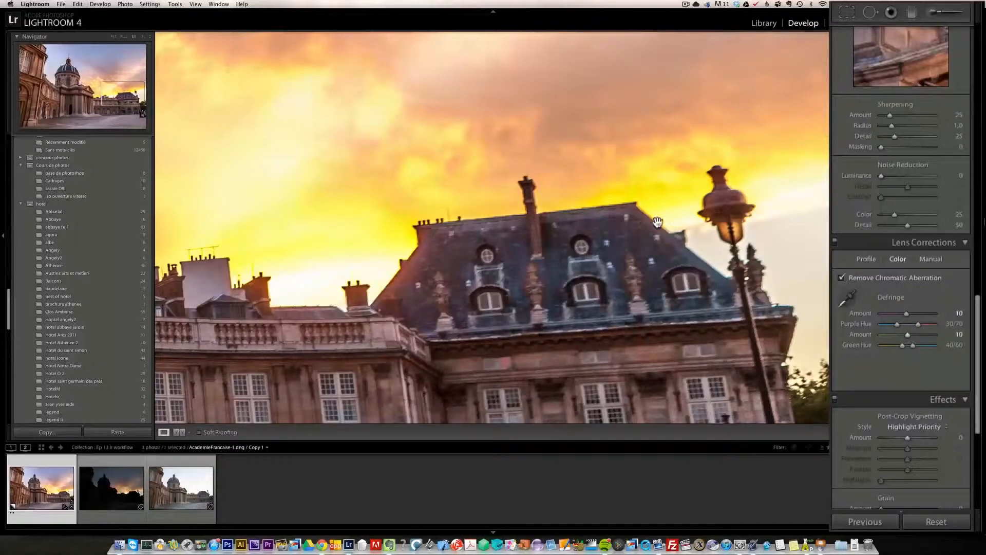
- Toggle chromatic aberration removal off and on to compare the roof edges, panning across the building
{"action": "left_click", "coordinate": [841, 278]}
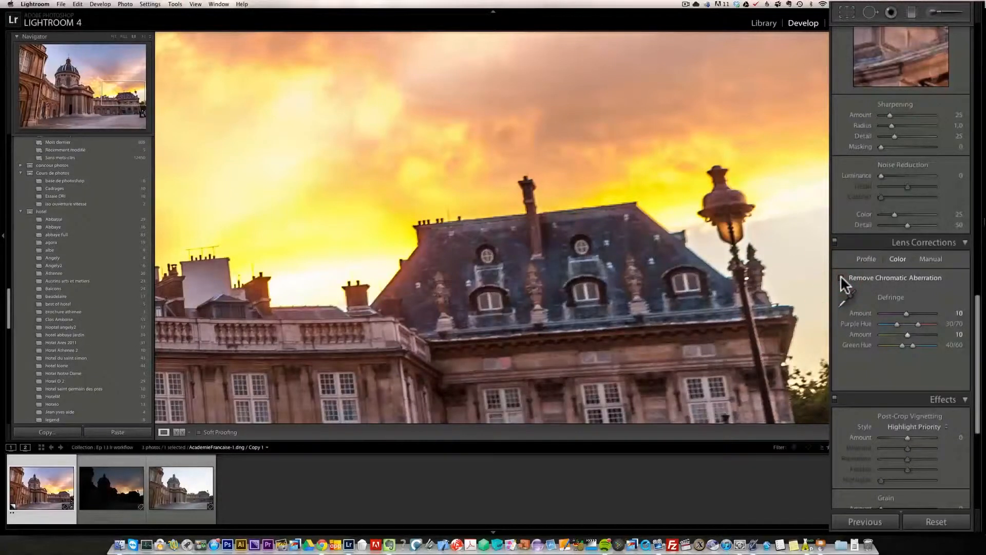
{"action": "left_click", "coordinate": [841, 278]}
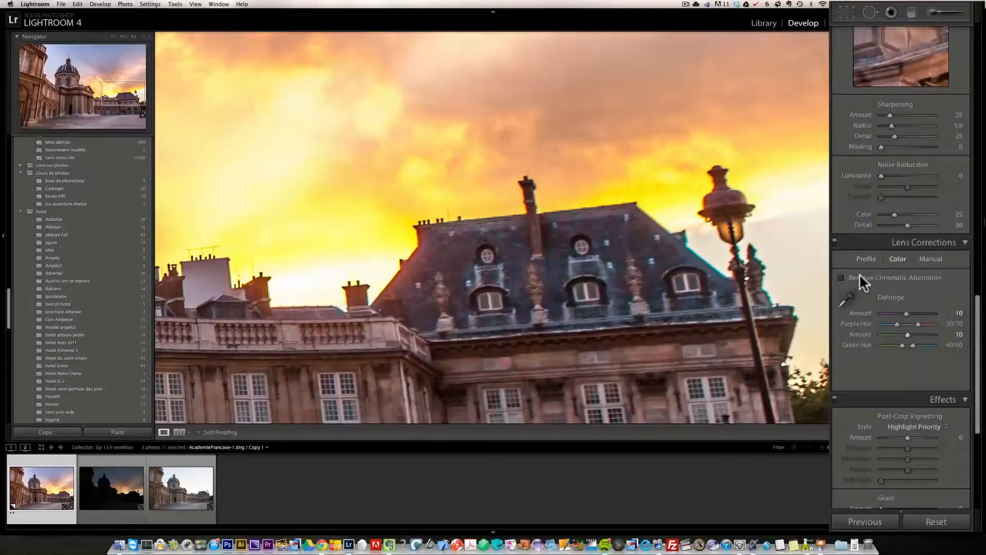
{"action": "left_click", "coordinate": [842, 277]}
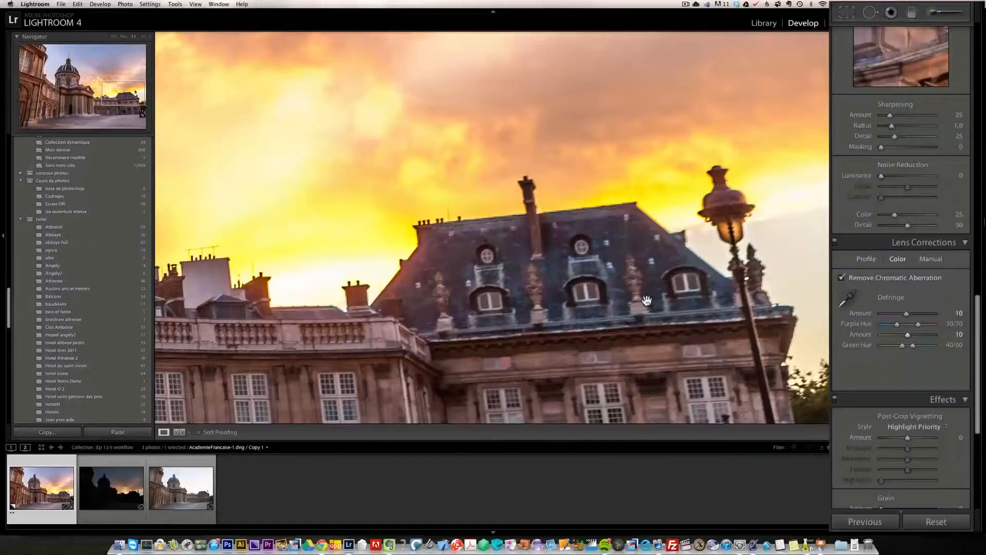
{"action": "left_click_drag", "start_coordinate": [412, 309], "coordinate": [446, 217]}
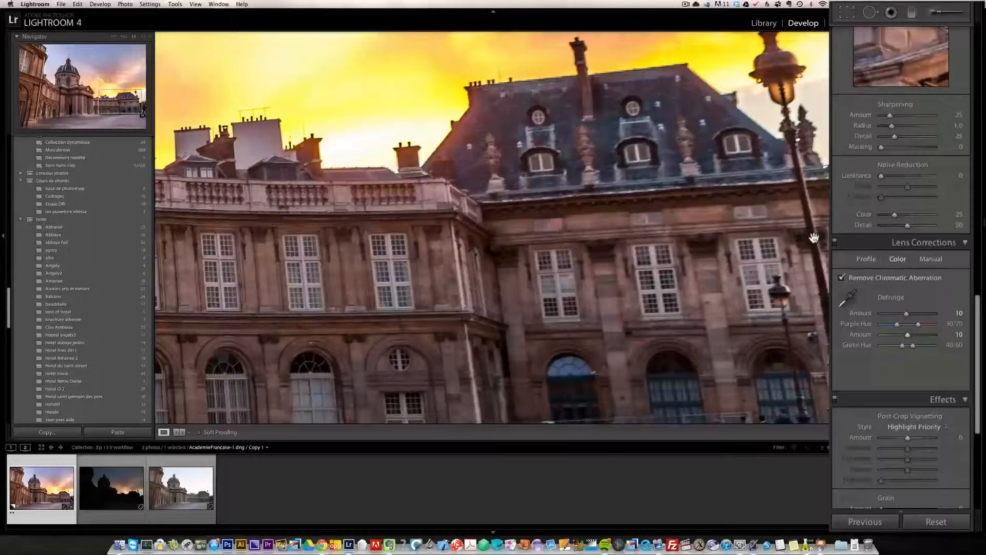
- Inspect the building's edges at close zoom, panning across the facade and roofline for remaining color fringing
{"action": "left_click", "coordinate": [411, 293]}
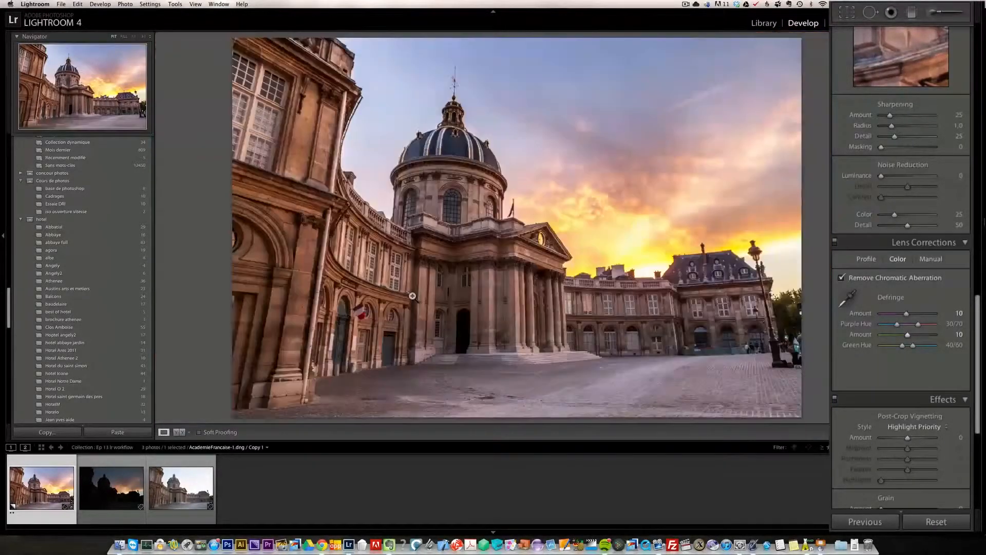
{"action": "left_click", "coordinate": [492, 289]}
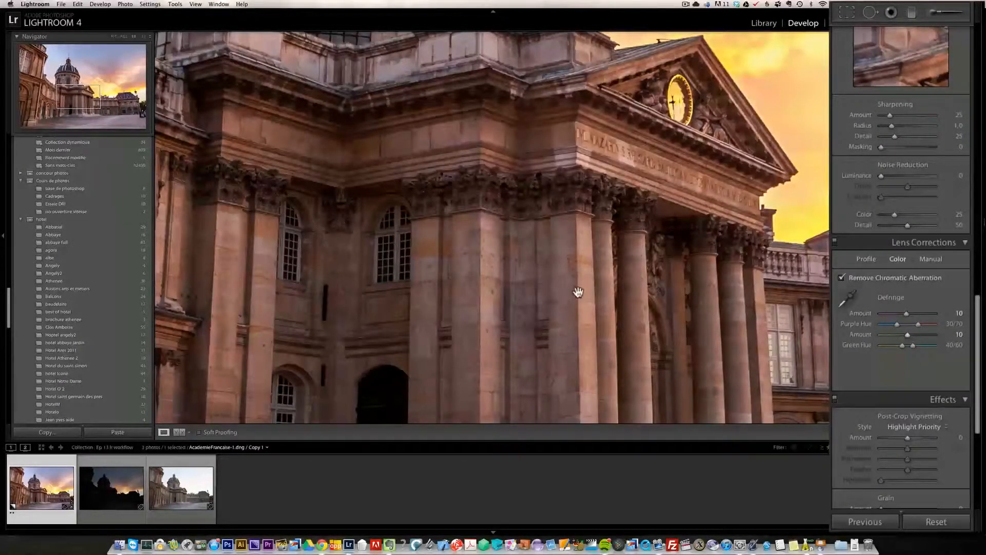
{"action": "left_click_drag", "start_coordinate": [319, 271], "coordinate": [731, 311]}
{"action": "left_click_drag", "start_coordinate": [311, 302], "coordinate": [739, 345]}
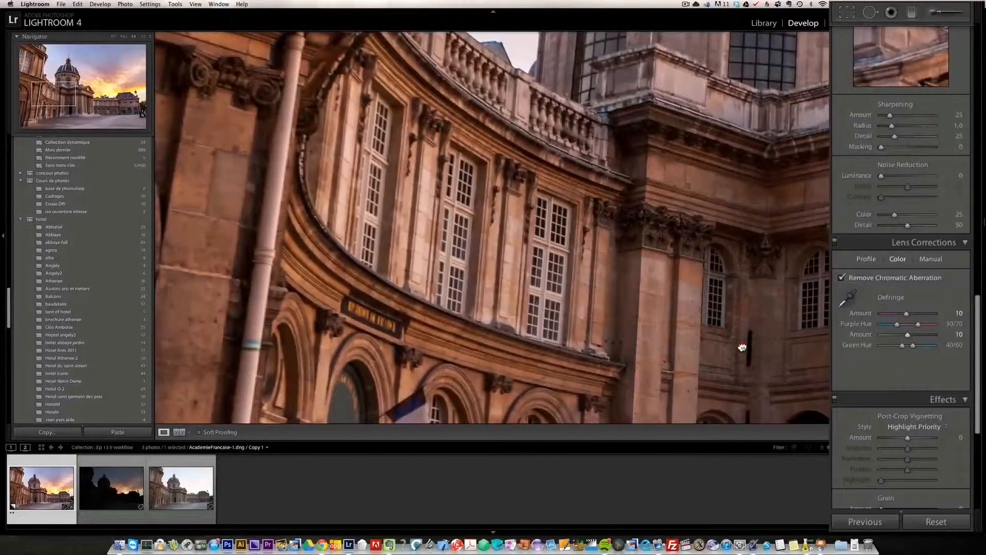
{"action": "left_click_drag", "start_coordinate": [793, 291], "coordinate": [446, 285]}
{"action": "left_click_drag", "start_coordinate": [845, 293], "coordinate": [516, 301]}
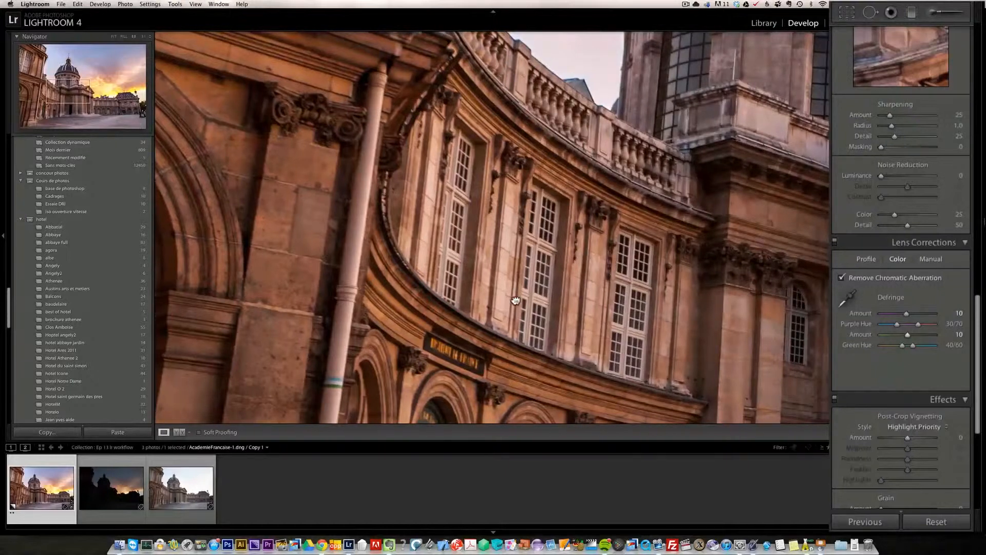
{"action": "left_click_drag", "start_coordinate": [685, 235], "coordinate": [506, 197]}
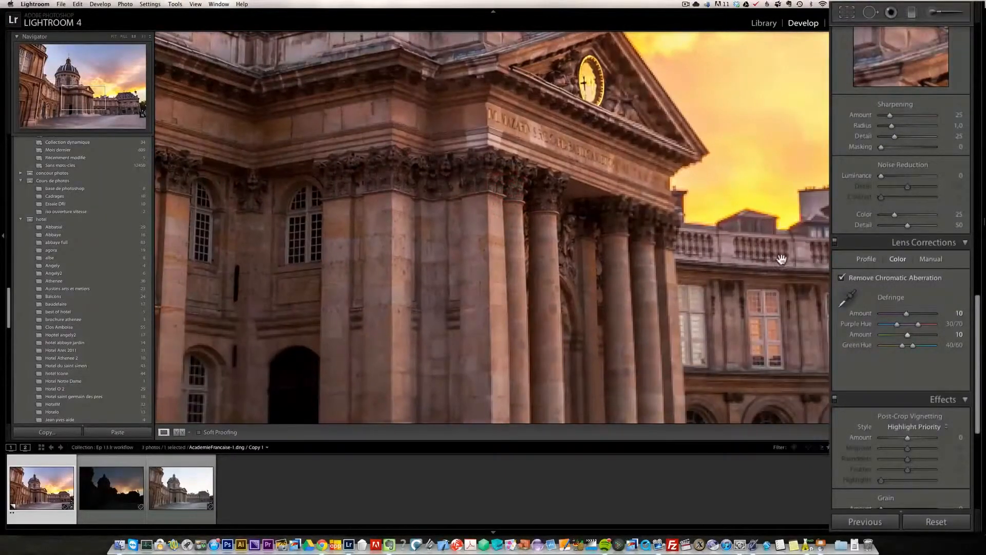
{"action": "left_click_drag", "start_coordinate": [822, 216], "coordinate": [508, 220]}
{"action": "left_click_drag", "start_coordinate": [627, 234], "coordinate": [295, 239]}
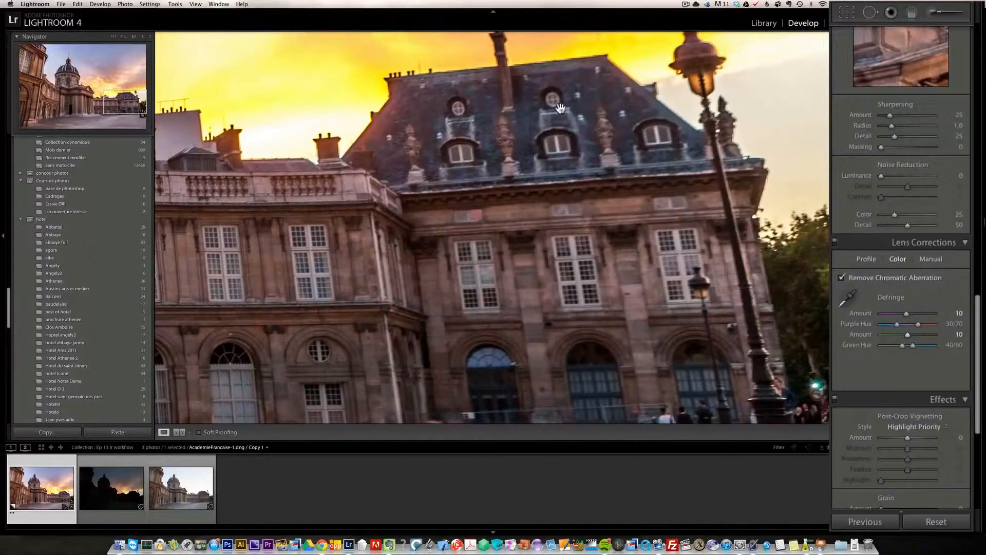
{"action": "left_click", "coordinate": [489, 275]}
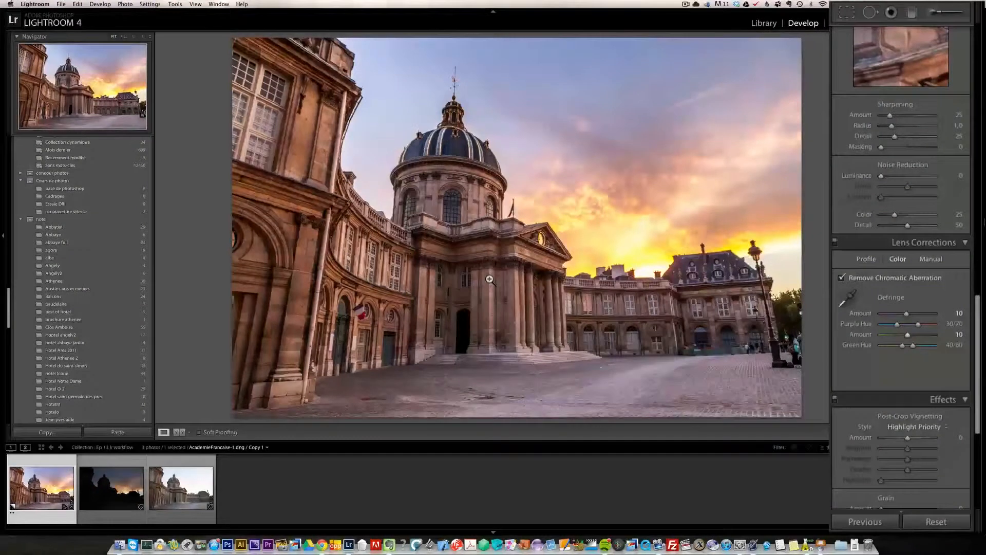
- Zoom into the right wing and set Noise Reduction Luminance to 24 and Color to 58
{"action": "key", "text": "i"}
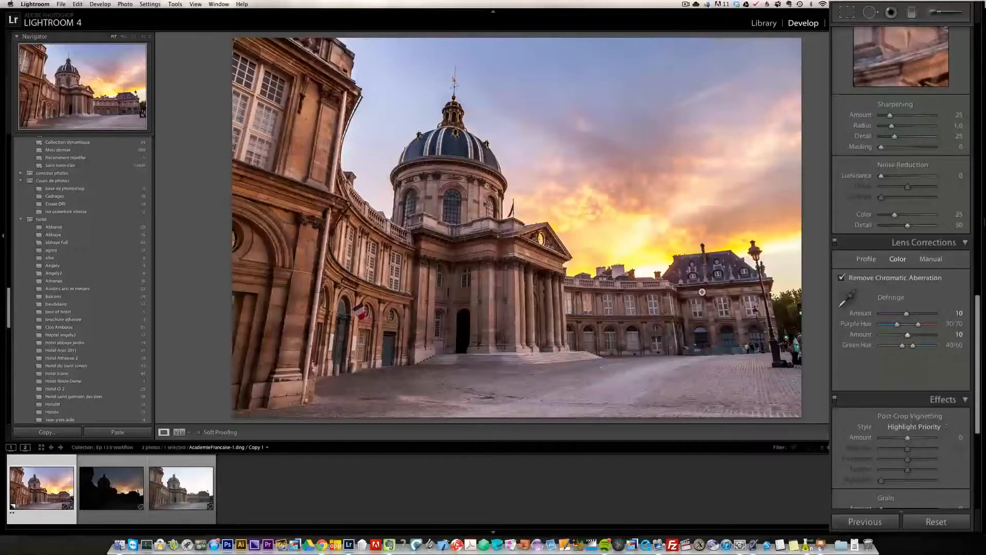
{"action": "left_click", "coordinate": [700, 295]}
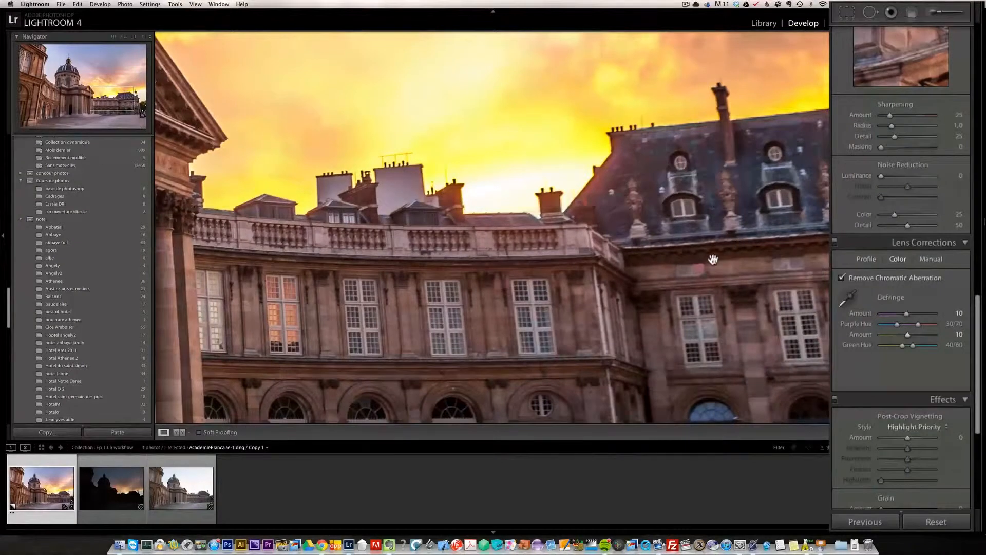
{"action": "left_click_drag", "start_coordinate": [426, 288], "coordinate": [464, 278]}
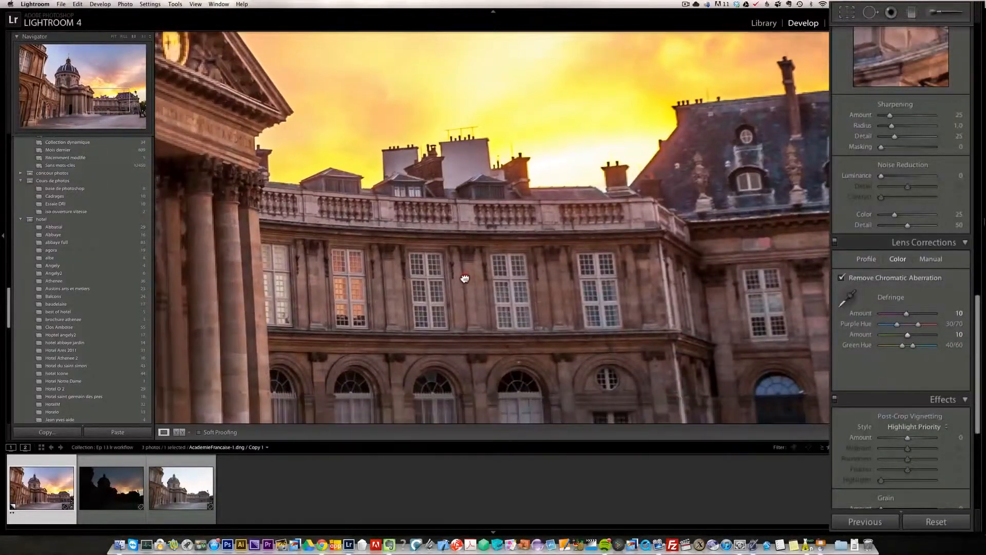
{"action": "left_click_drag", "start_coordinate": [615, 304], "coordinate": [587, 264]}
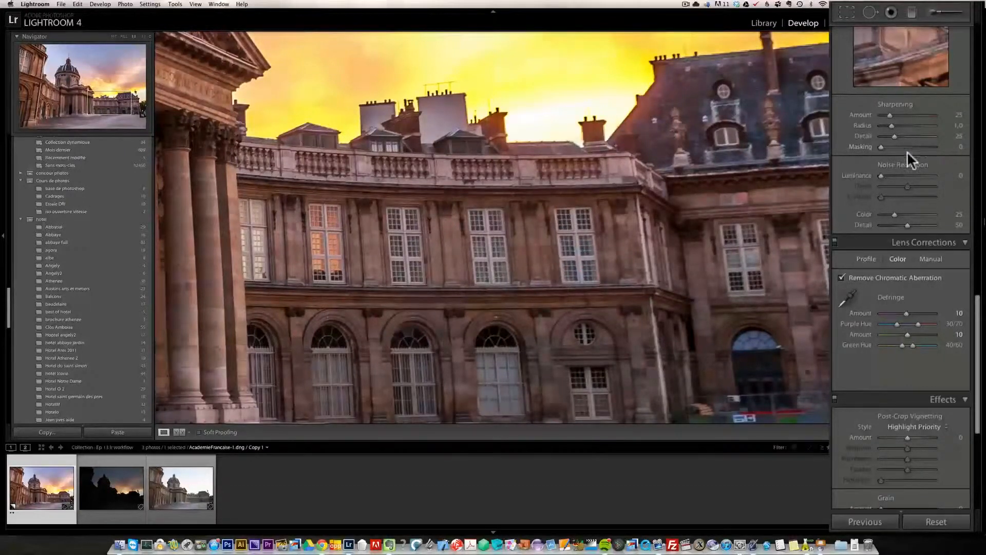
{"action": "left_click", "coordinate": [893, 176]}
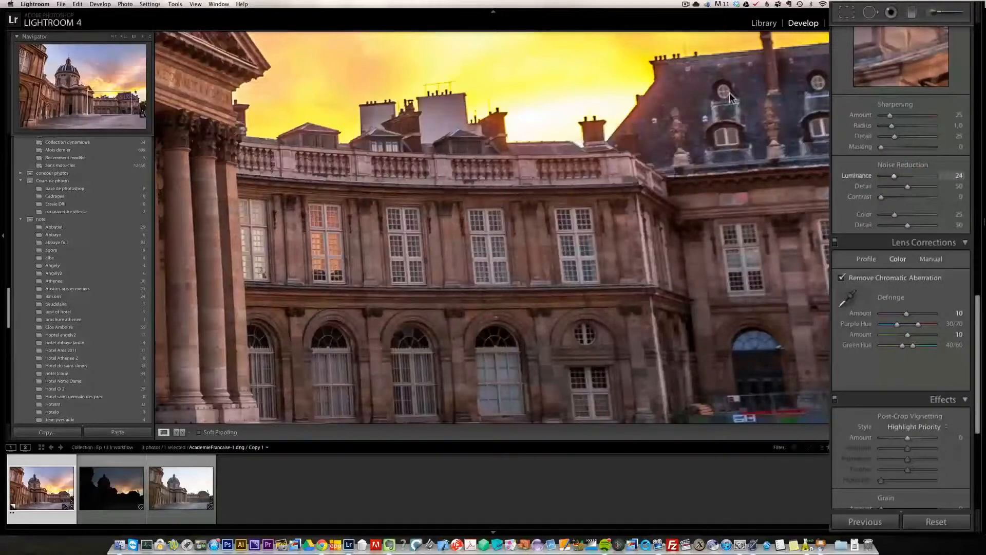
{"action": "left_click", "coordinate": [911, 214]}
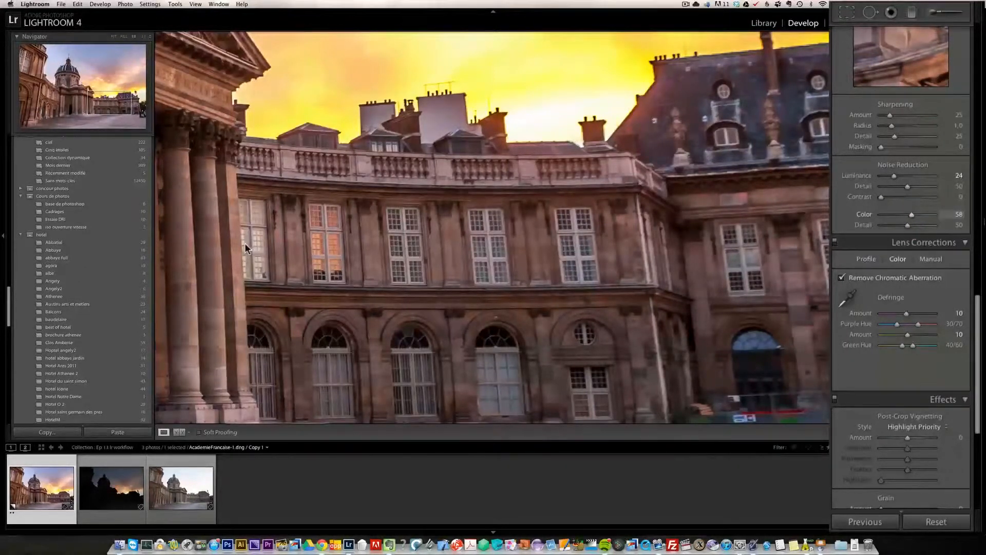
- Set the Sharpening Amount to 62 and return to the full view of the photo
{"action": "left_click", "coordinate": [905, 113]}
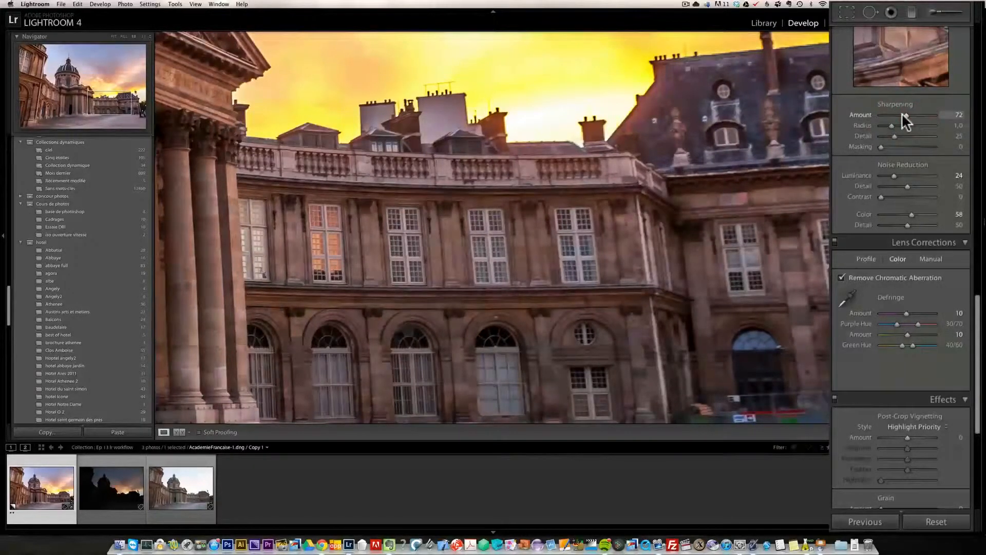
{"action": "left_click_drag", "start_coordinate": [900, 113], "coordinate": [903, 113]}
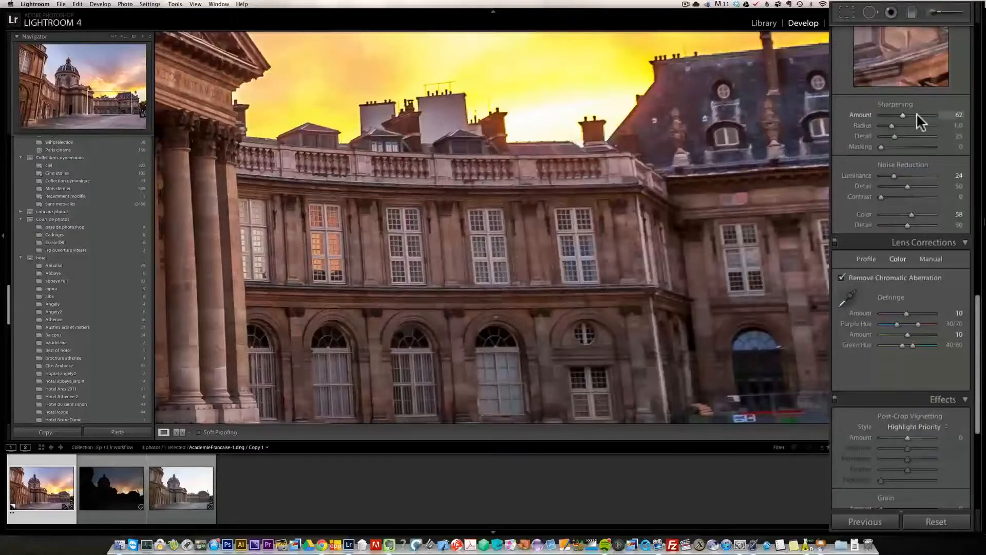
{"action": "left_click_drag", "start_coordinate": [575, 159], "coordinate": [574, 158]}
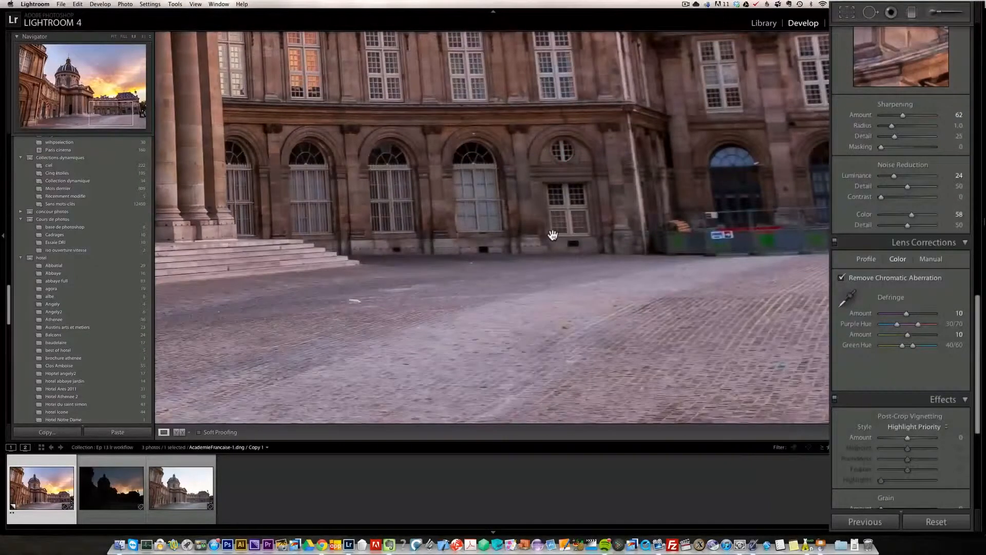
{"action": "left_click", "coordinate": [550, 218]}
{"action": "left_click", "coordinate": [551, 217]}
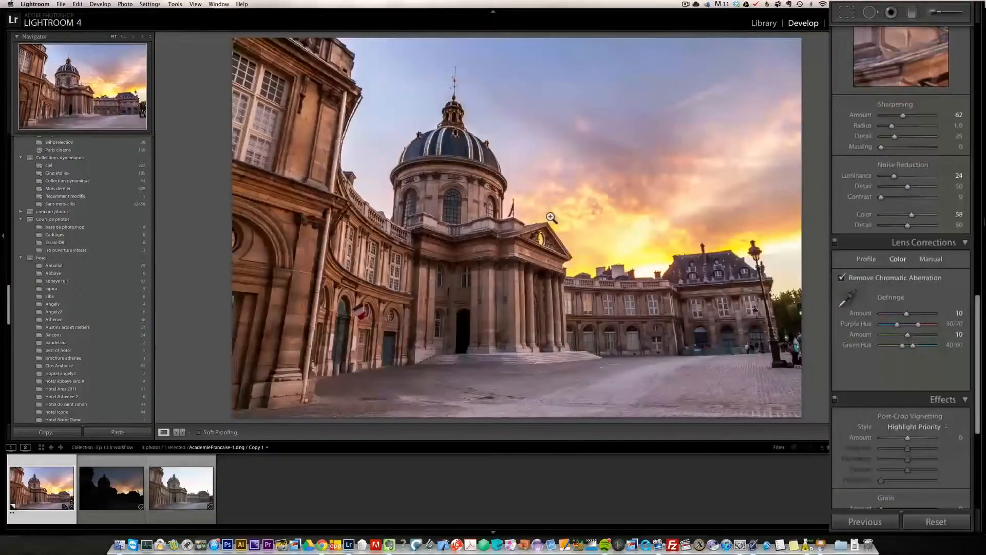
- Try rotating the image with the Manual lens correction Rotate slider
{"action": "left_click", "coordinate": [932, 258]}
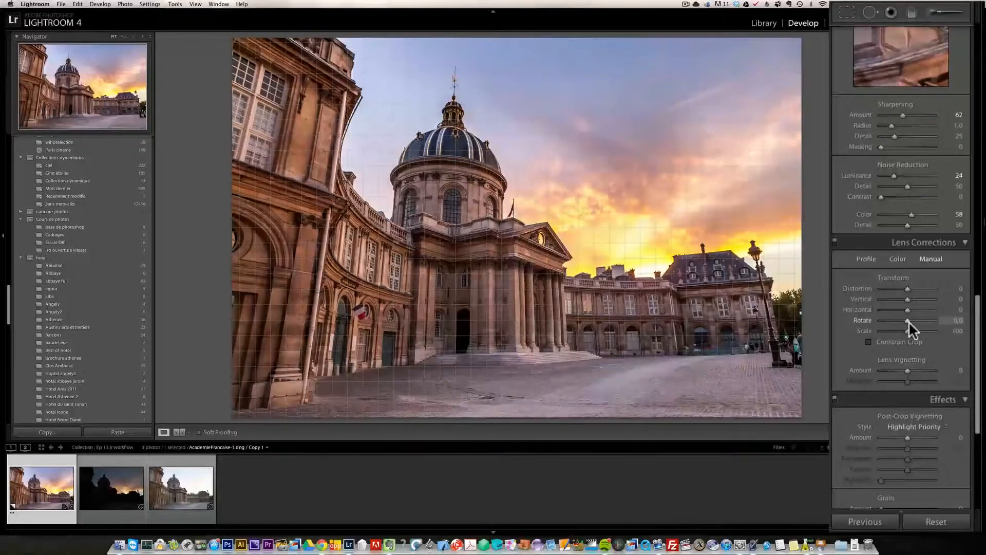
{"action": "left_click_drag", "start_coordinate": [909, 323], "coordinate": [912, 324]}
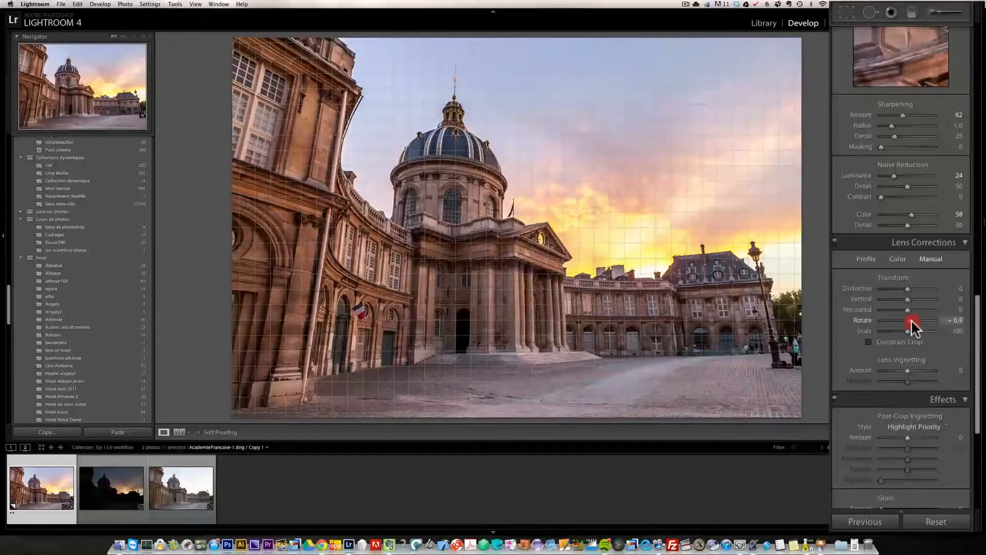
{"action": "left_click_drag", "start_coordinate": [912, 324], "coordinate": [904, 319]}
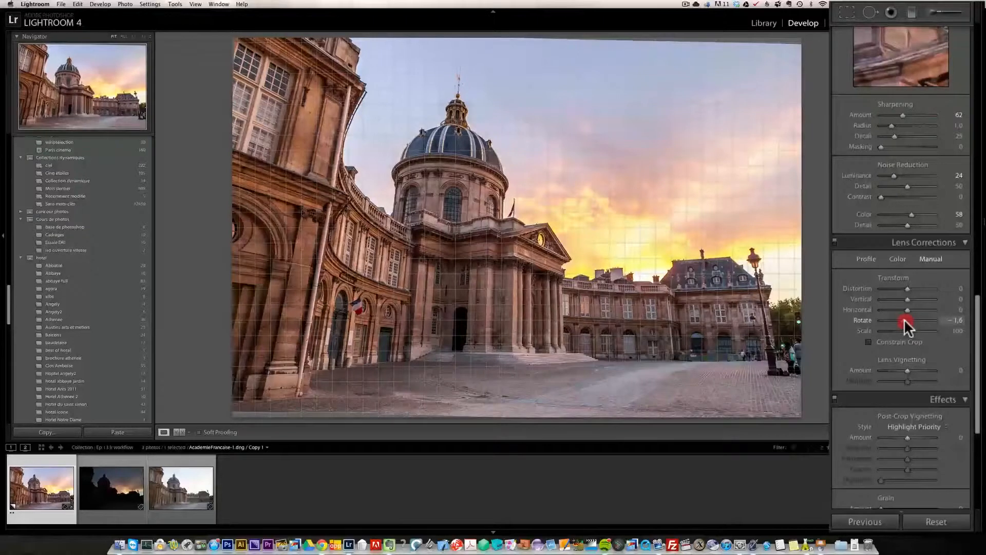
{"action": "left_click_drag", "start_coordinate": [903, 320], "coordinate": [903, 322]}
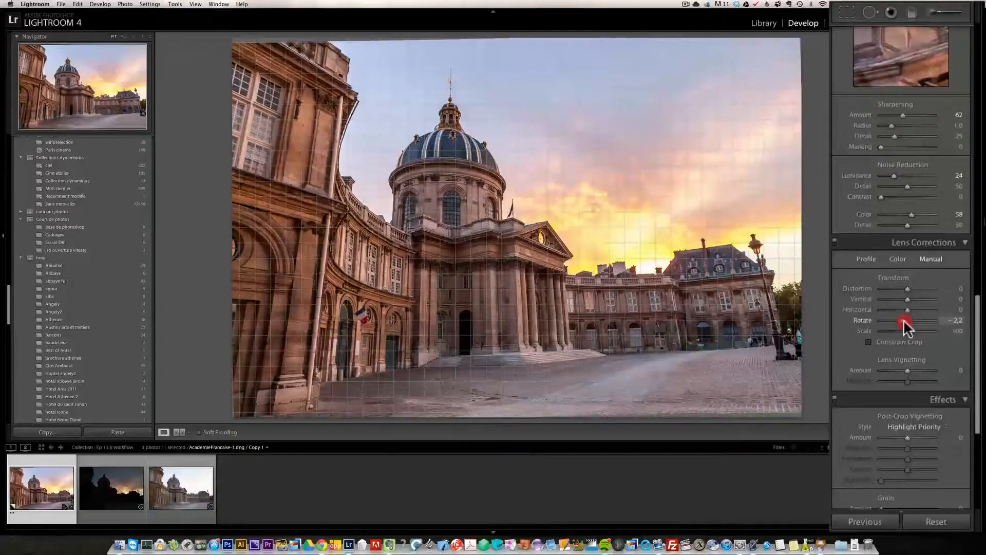
{"action": "left_click_drag", "start_coordinate": [904, 319], "coordinate": [904, 320]}
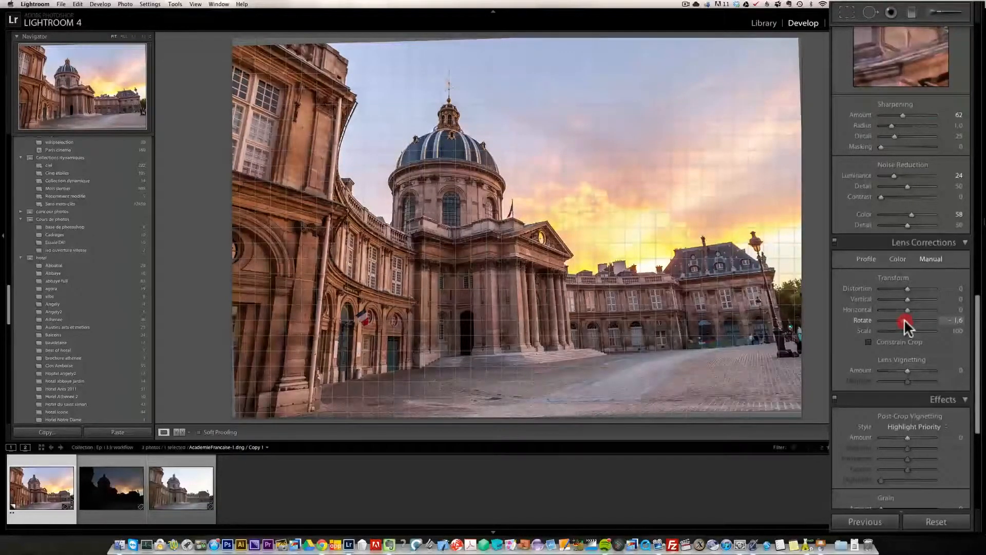
{"action": "left_click_drag", "start_coordinate": [904, 319], "coordinate": [904, 320]}
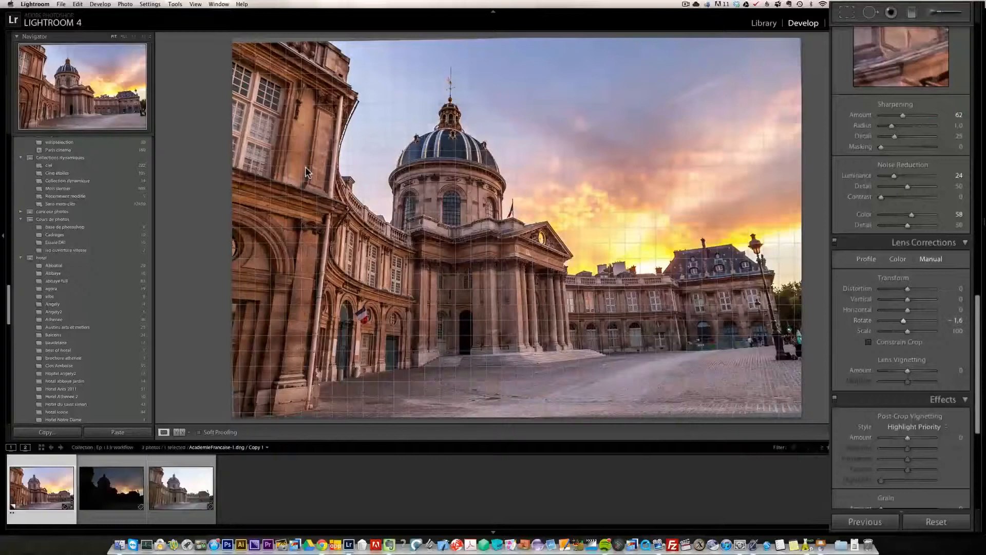
- Correct the vertical perspective with Vertical at -42, Rotate reset to 0.0, and Constrain Crop enabled
{"action": "left_click_drag", "start_coordinate": [907, 299], "coordinate": [904, 301]}
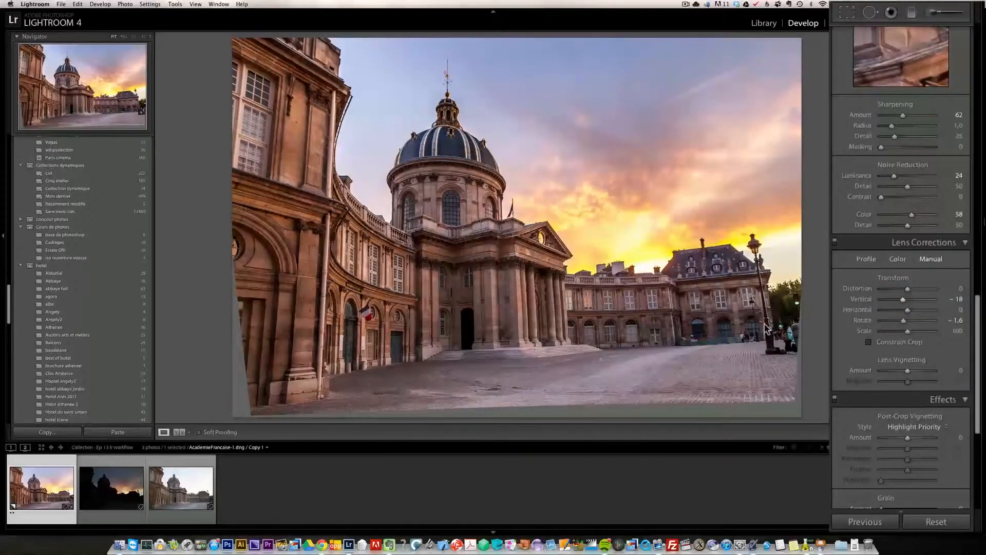
{"action": "left_click", "coordinate": [906, 321]}
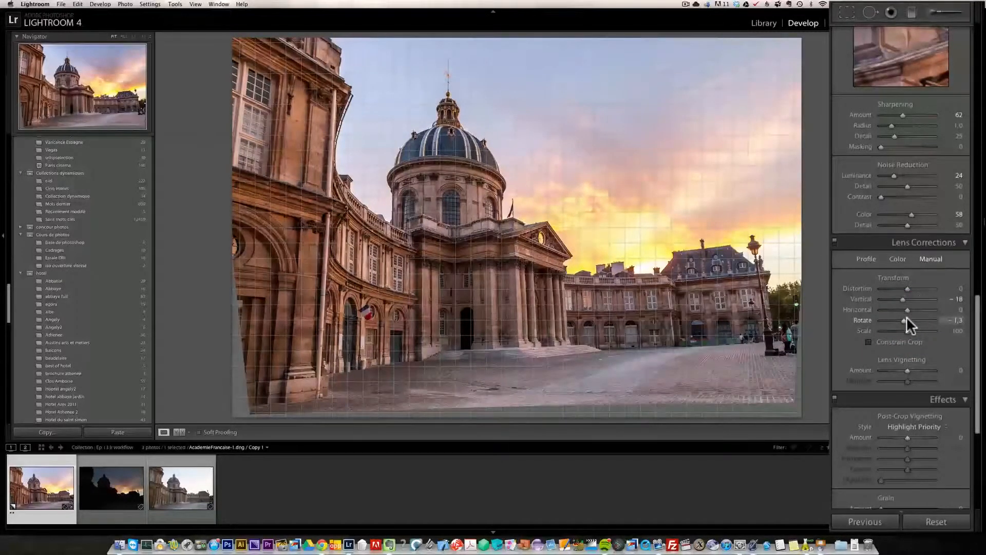
{"action": "left_click", "coordinate": [905, 319]}
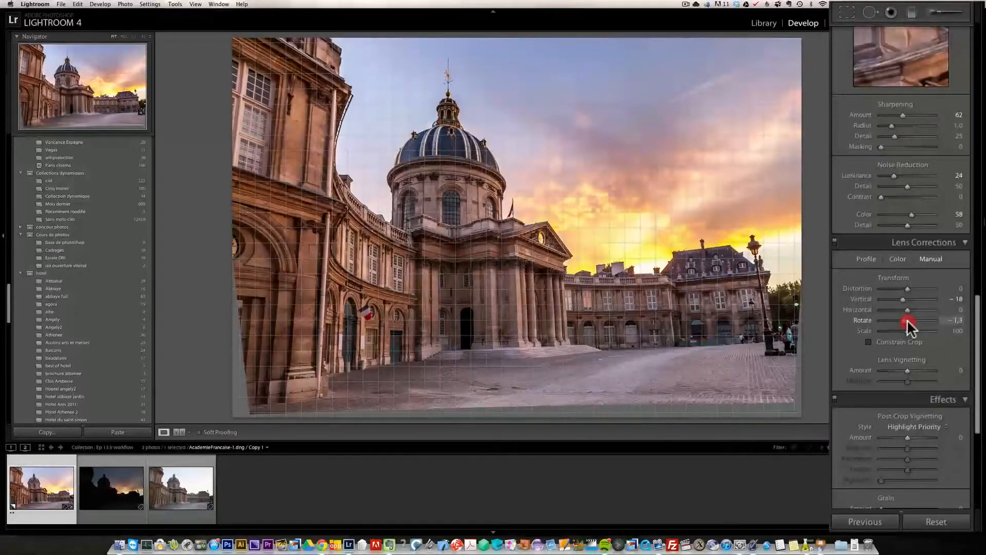
{"action": "double_click", "coordinate": [908, 319]}
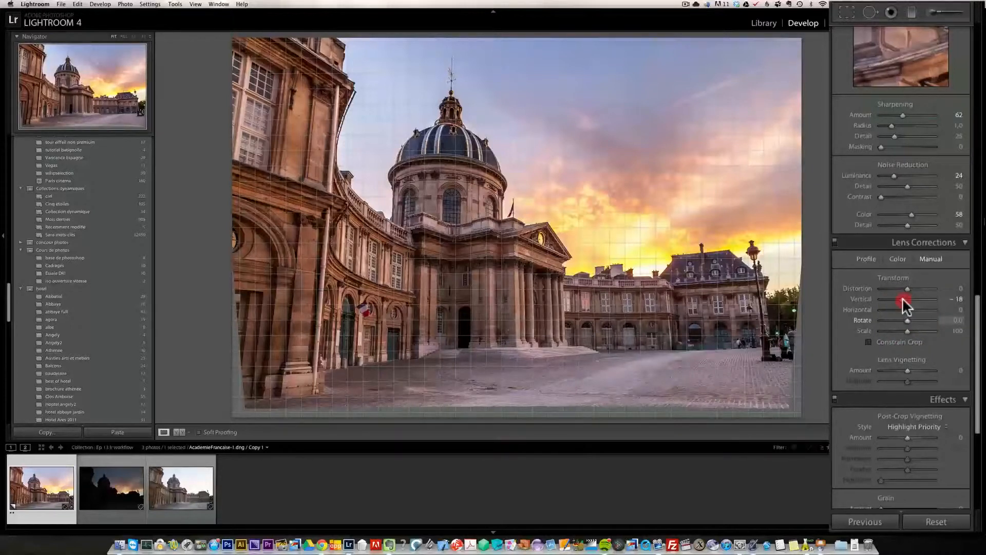
{"action": "left_click_drag", "start_coordinate": [902, 298], "coordinate": [900, 298]}
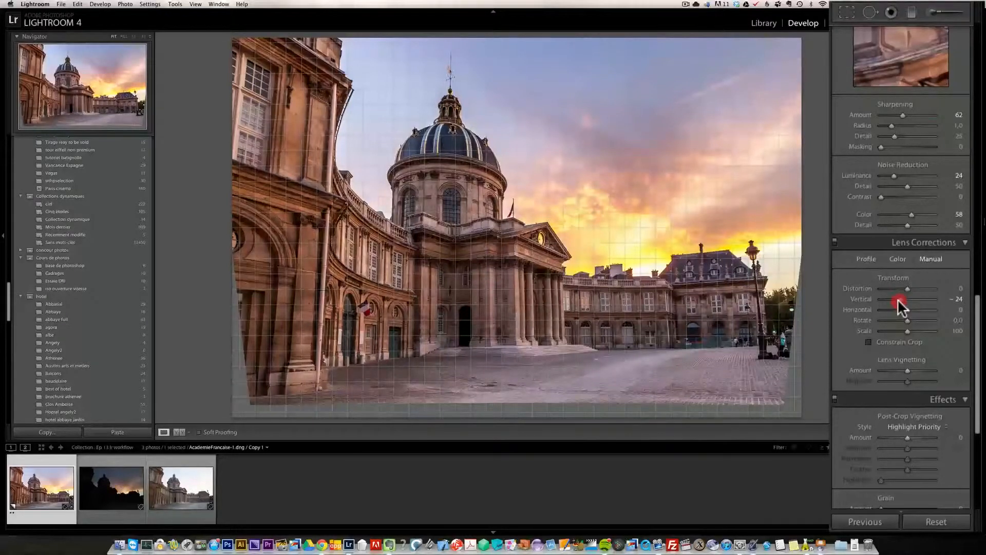
{"action": "left_click_drag", "start_coordinate": [898, 299], "coordinate": [897, 301]}
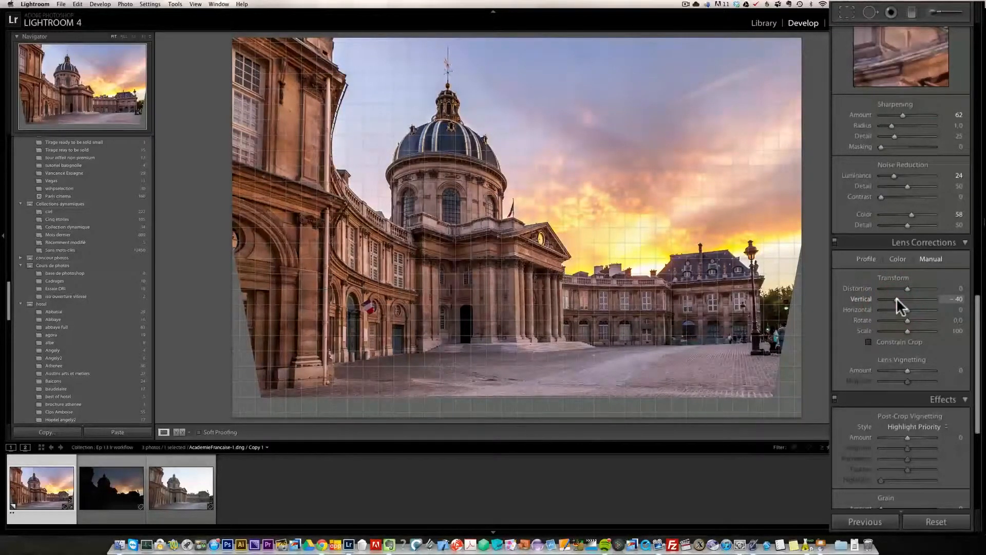
{"action": "left_click_drag", "start_coordinate": [896, 298], "coordinate": [896, 299]}
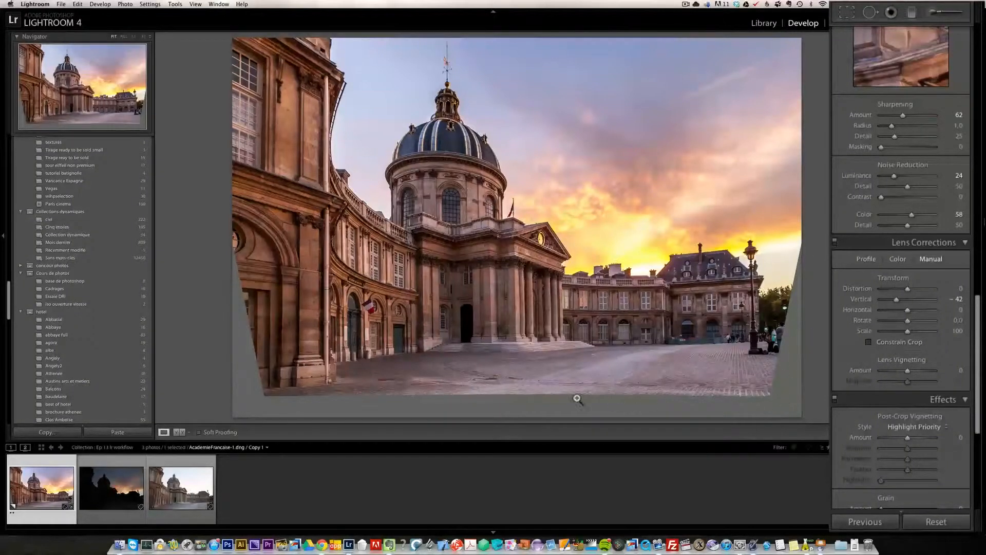
{"action": "left_click", "coordinate": [870, 342]}
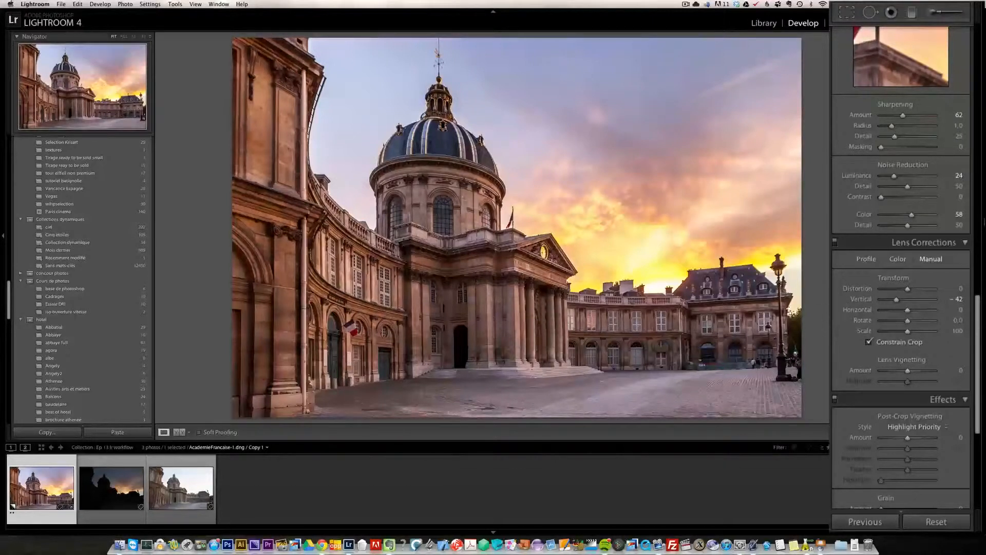
- Apply a Highlight Priority post-crop vignette with Amount -20
{"action": "left_click_drag", "start_coordinate": [979, 309], "coordinate": [980, 341]}
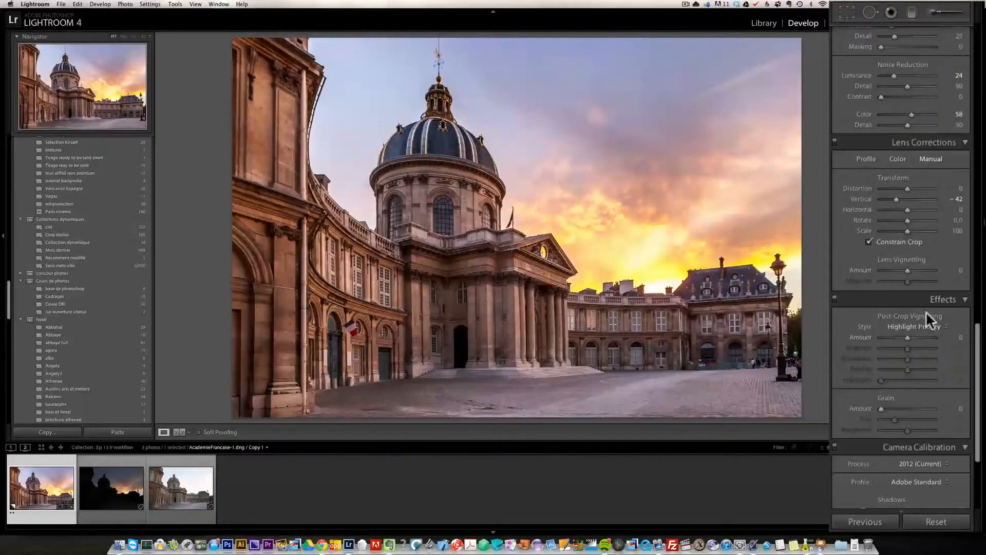
{"action": "left_click_drag", "start_coordinate": [907, 336], "coordinate": [903, 335]}
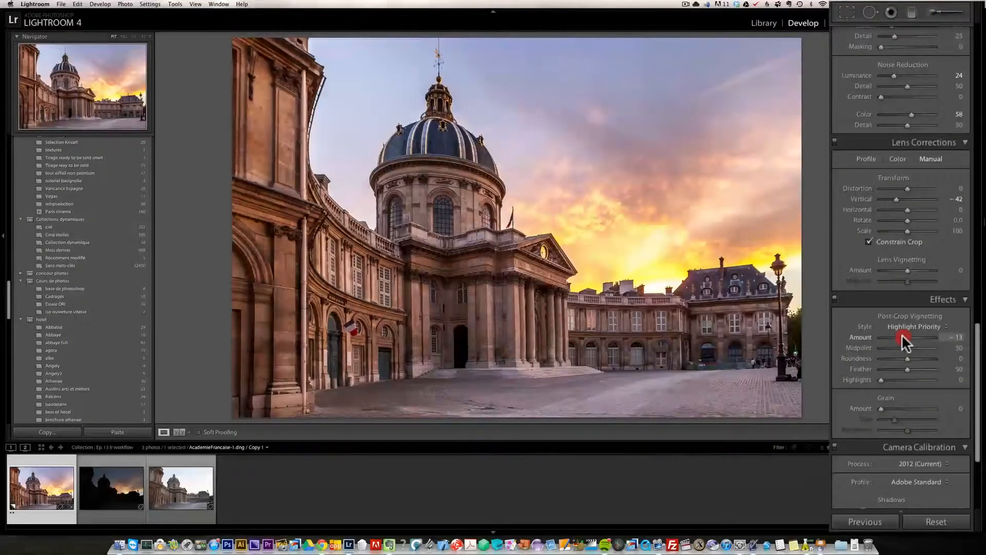
{"action": "left_click_drag", "start_coordinate": [902, 334], "coordinate": [901, 334]}
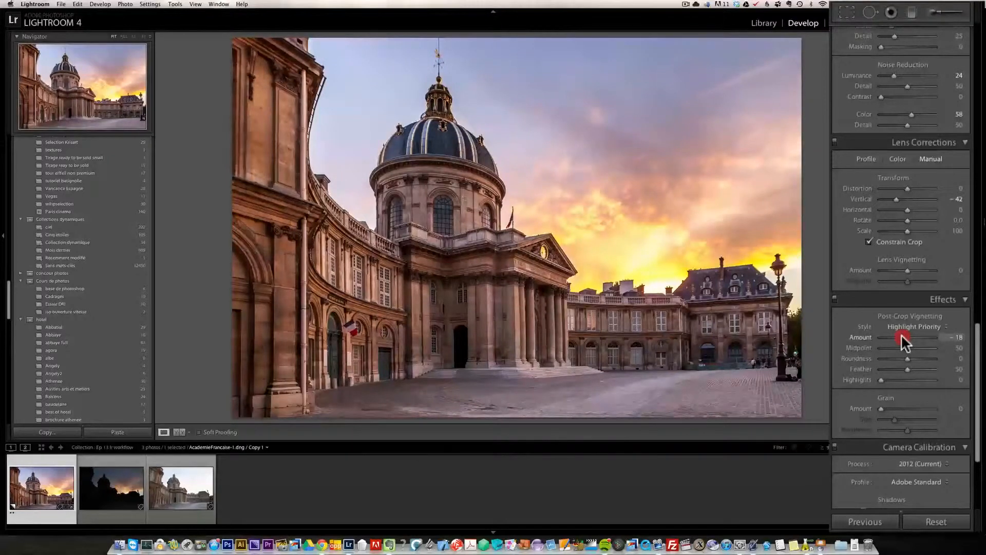
{"action": "left_click_drag", "start_coordinate": [901, 333], "coordinate": [902, 334]}
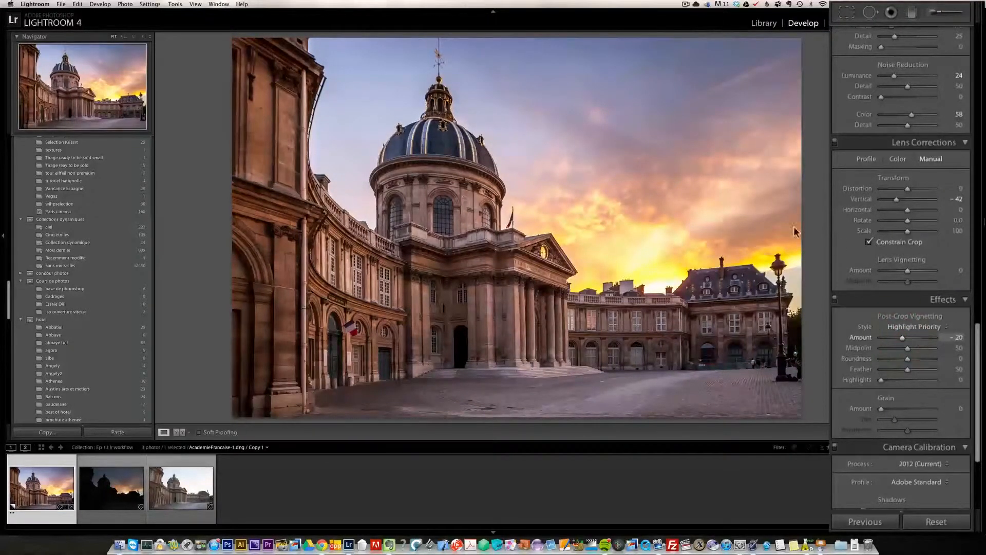
- Enable lens profile corrections, toggling them on and off to compare the zoomed-in detail before leaving them on
{"action": "left_click", "coordinate": [291, 147]}
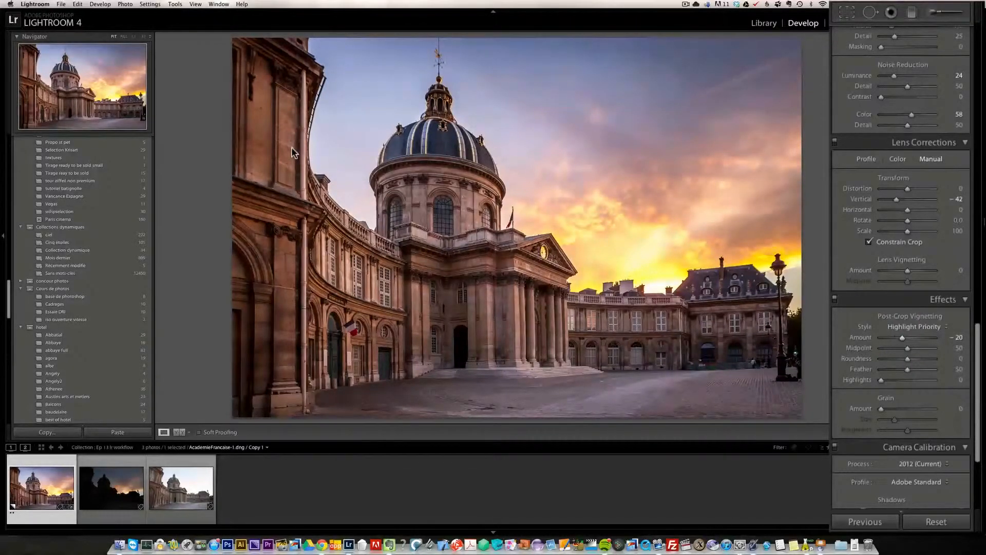
{"action": "left_click", "coordinate": [297, 151]}
{"action": "left_click", "coordinate": [297, 150]}
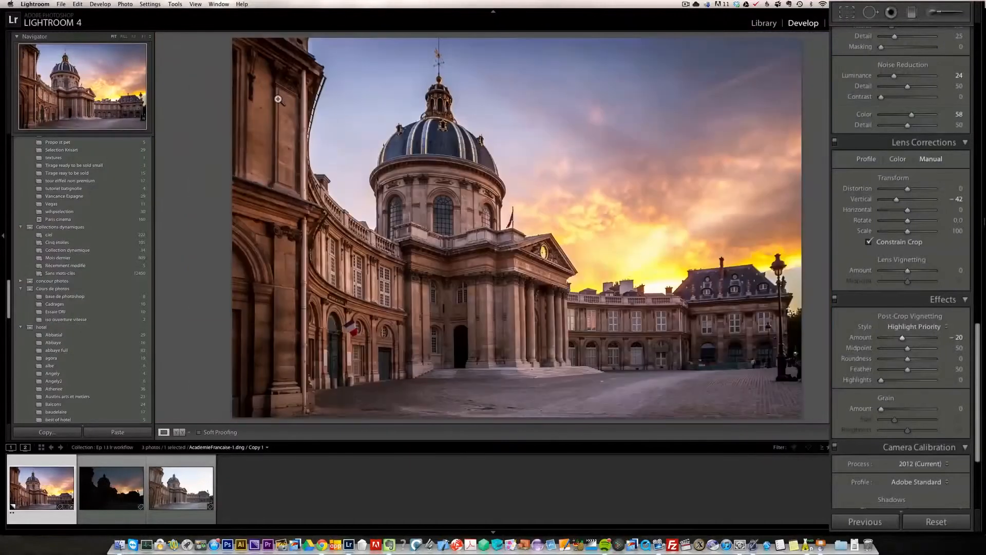
{"action": "left_click", "coordinate": [282, 100]}
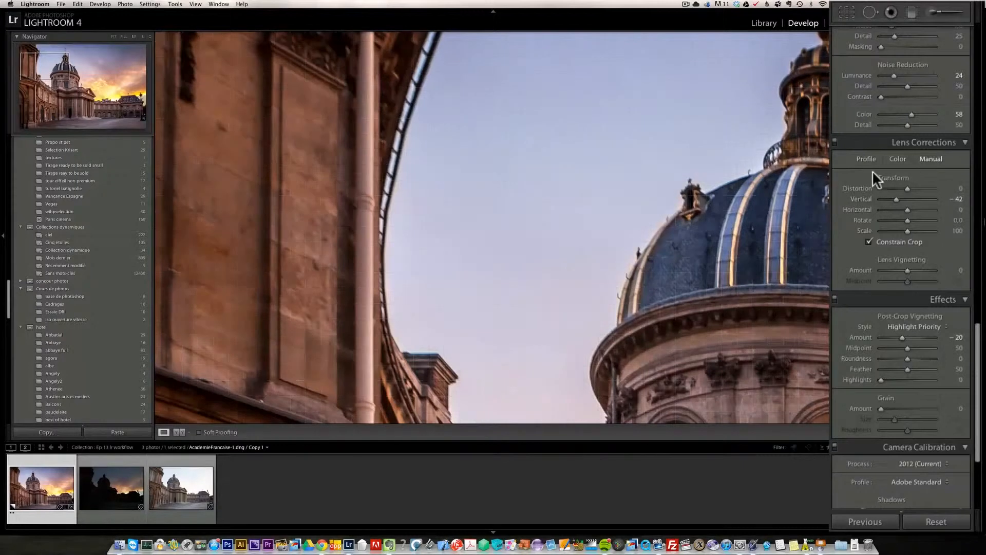
{"action": "left_click", "coordinate": [867, 156]}
{"action": "left_click", "coordinate": [854, 176]}
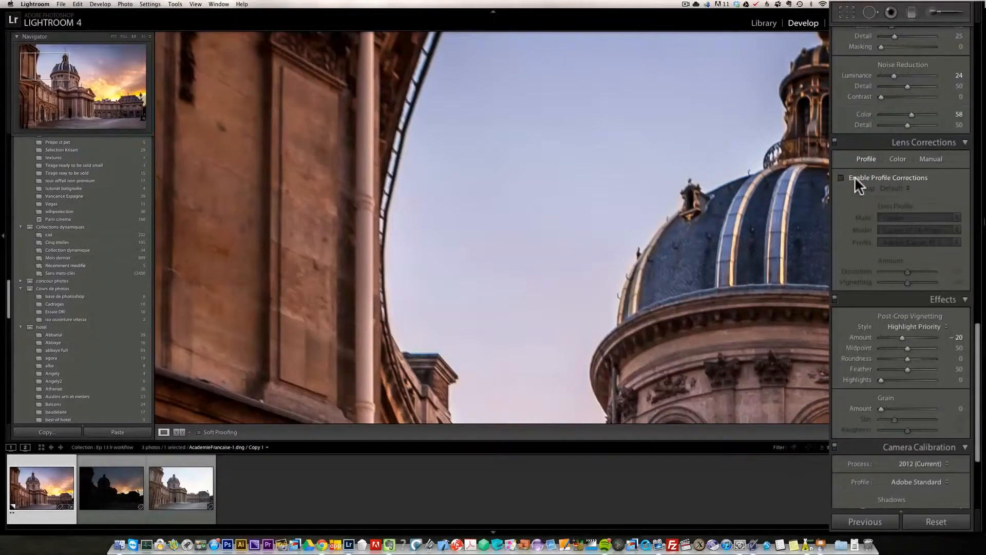
{"action": "left_click", "coordinate": [855, 176]}
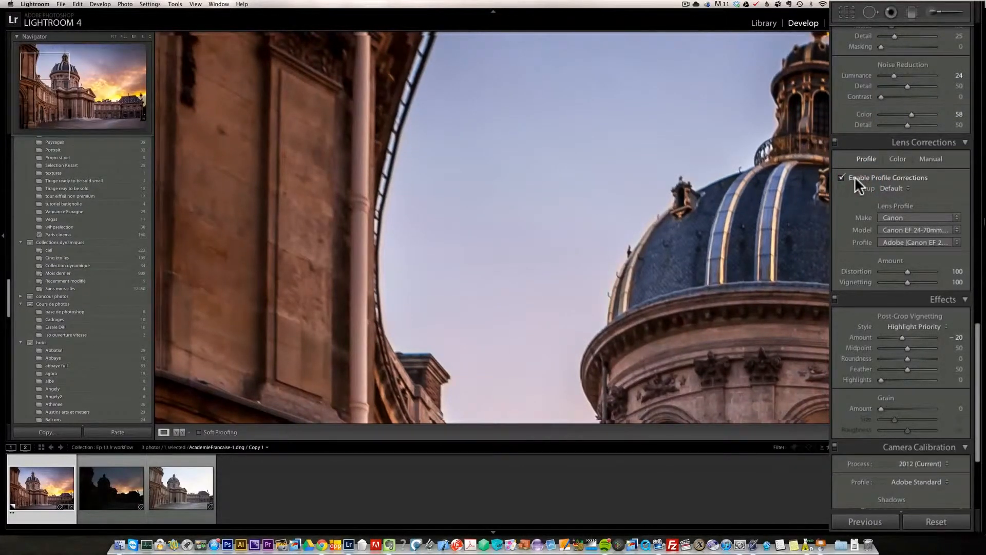
{"action": "left_click", "coordinate": [854, 177]}
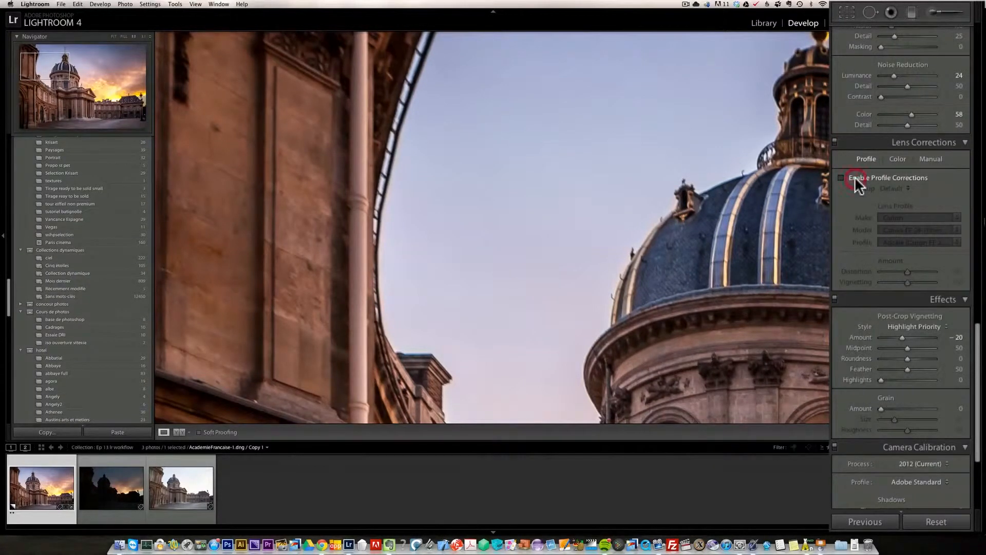
{"action": "left_click", "coordinate": [854, 177]}
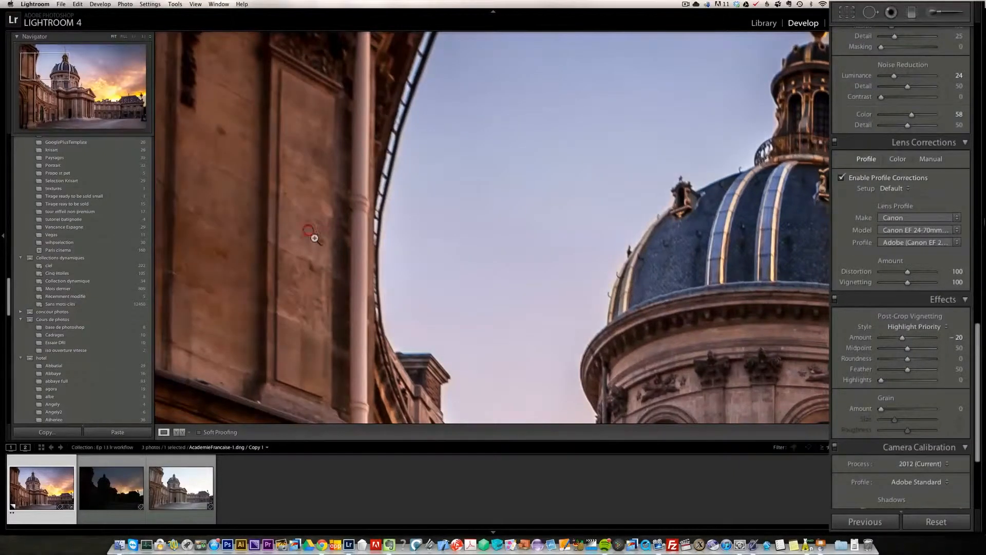
{"action": "left_click", "coordinate": [337, 247]}
{"action": "key", "text": "z"}
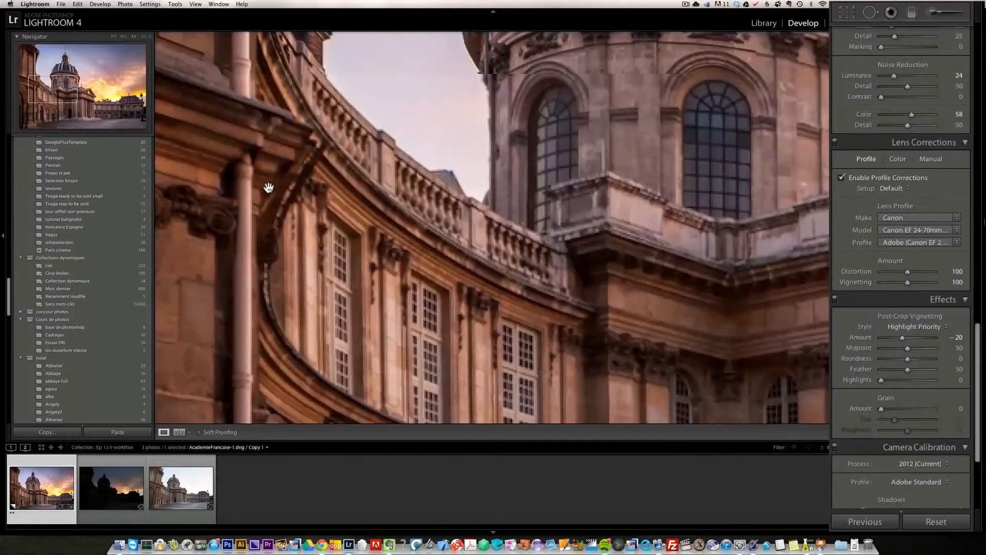
{"action": "left_click", "coordinate": [518, 210]}
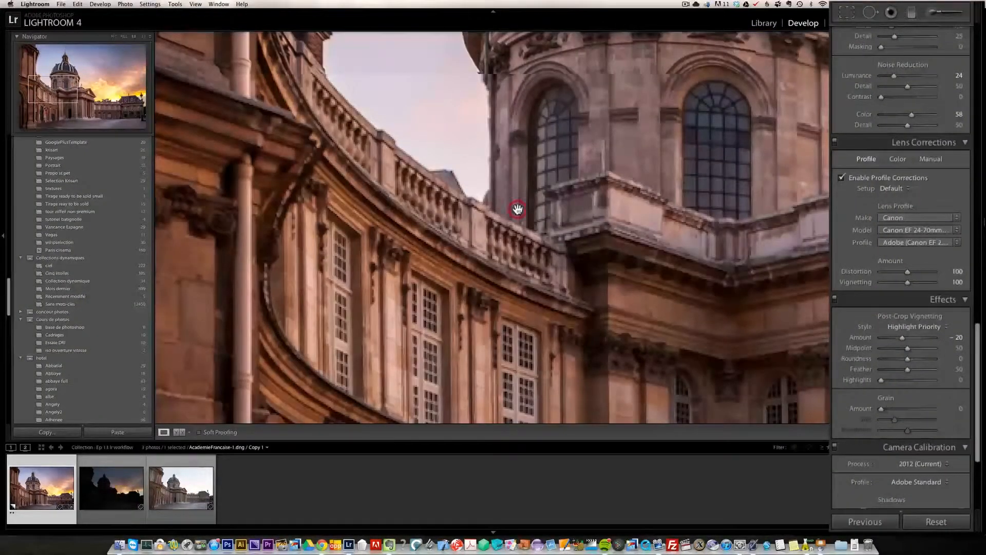
{"action": "left_click", "coordinate": [635, 181]}
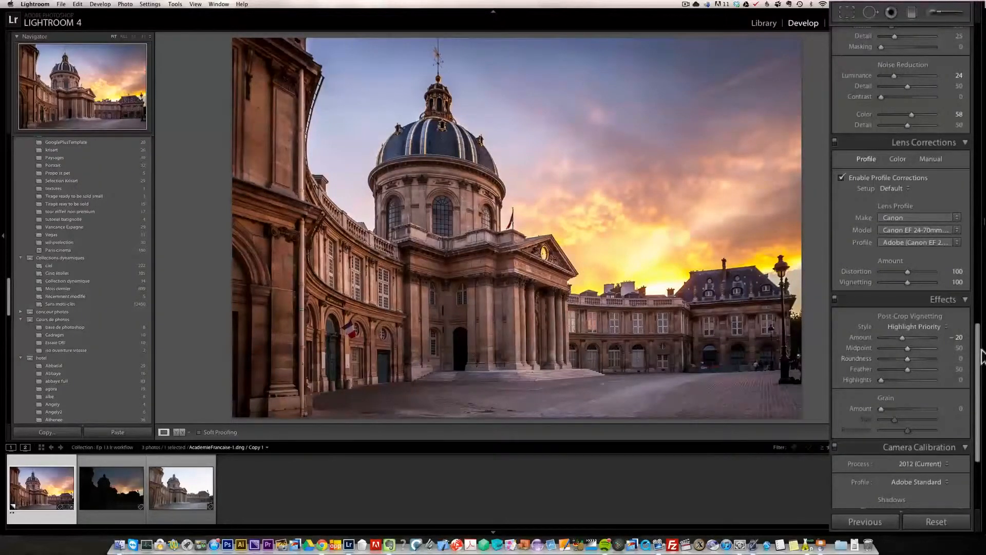
- Compare the edit with the original by selecting the Reset Settings history state, then return to the latest state
{"action": "left_click_drag", "start_coordinate": [979, 359], "coordinate": [980, 382]}
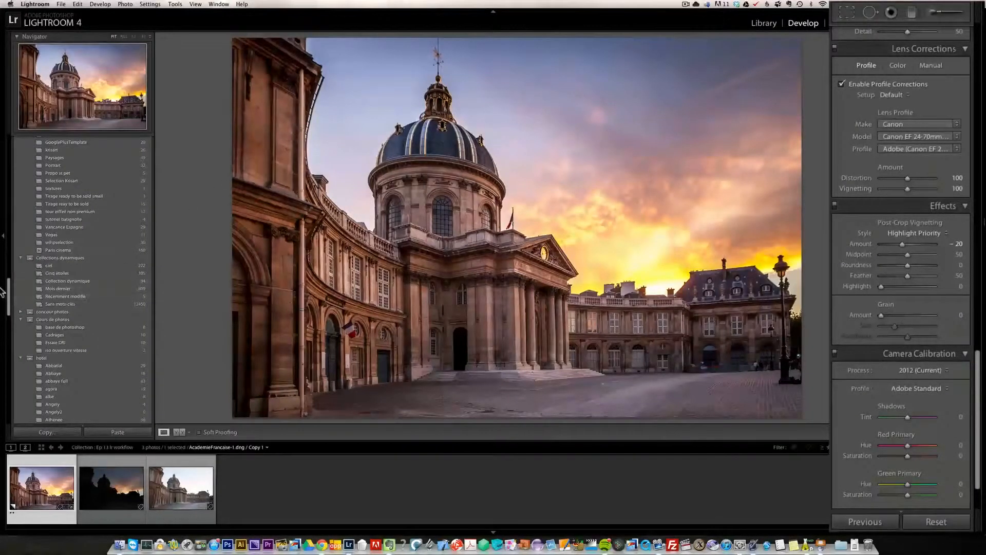
{"action": "left_click_drag", "start_coordinate": [8, 293], "coordinate": [37, 257]}
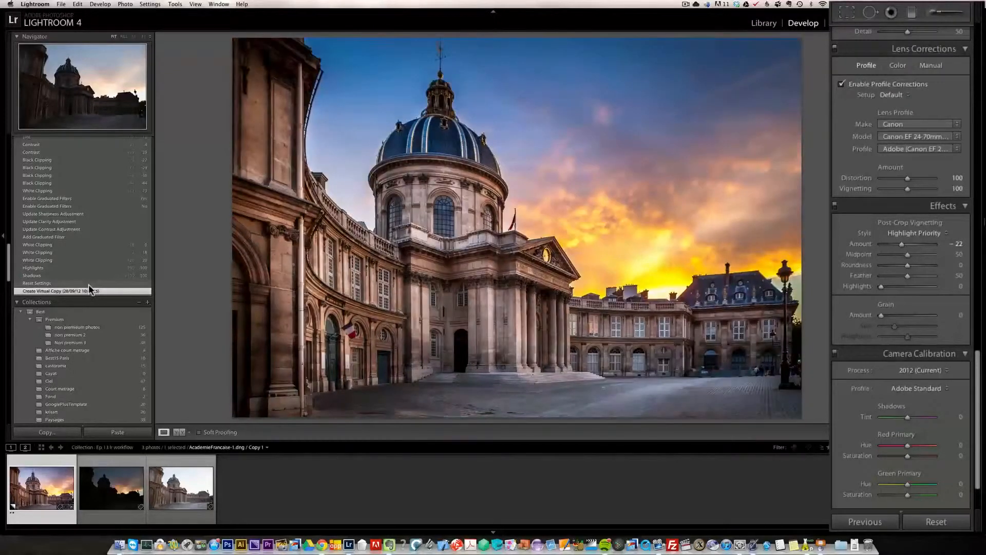
{"action": "left_click", "coordinate": [81, 284]}
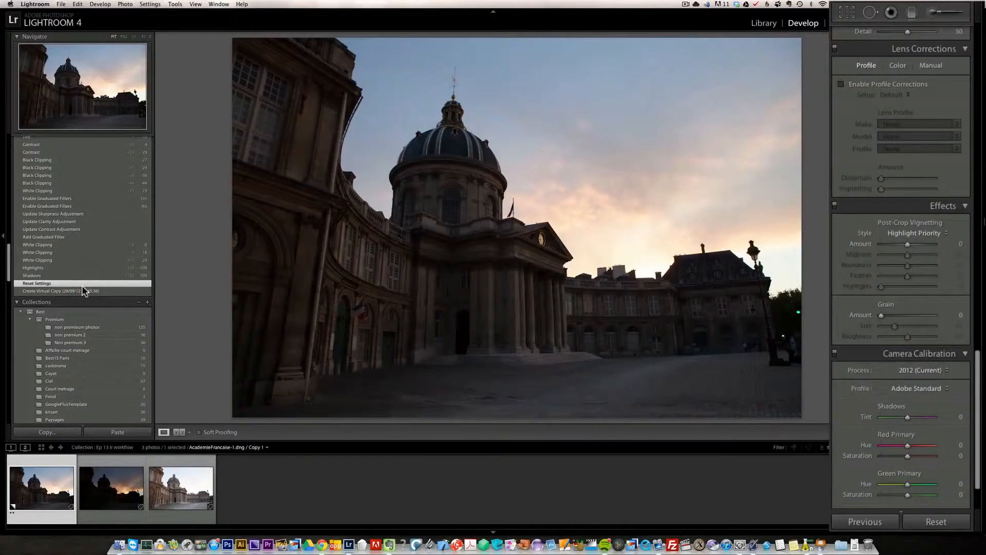
{"action": "left_click_drag", "start_coordinate": [7, 278], "coordinate": [6, 233]}
{"action": "left_click", "coordinate": [51, 255]}
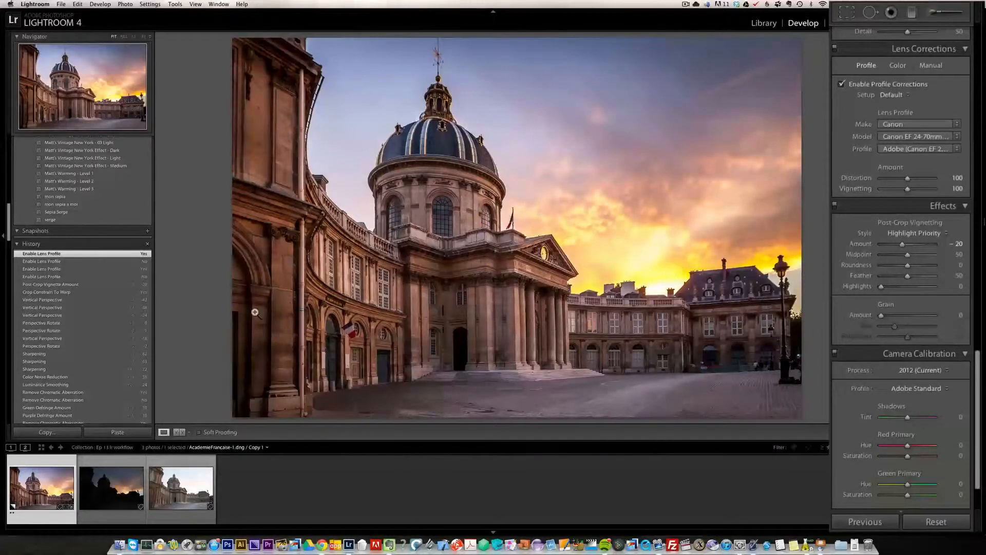
- Paint an Adjustment Brush stroke with Exposure 0.42 over the building facade on the right
{"action": "scroll", "coordinate": [44, 232], "scroll_direction": "down", "scroll_amount": 2}
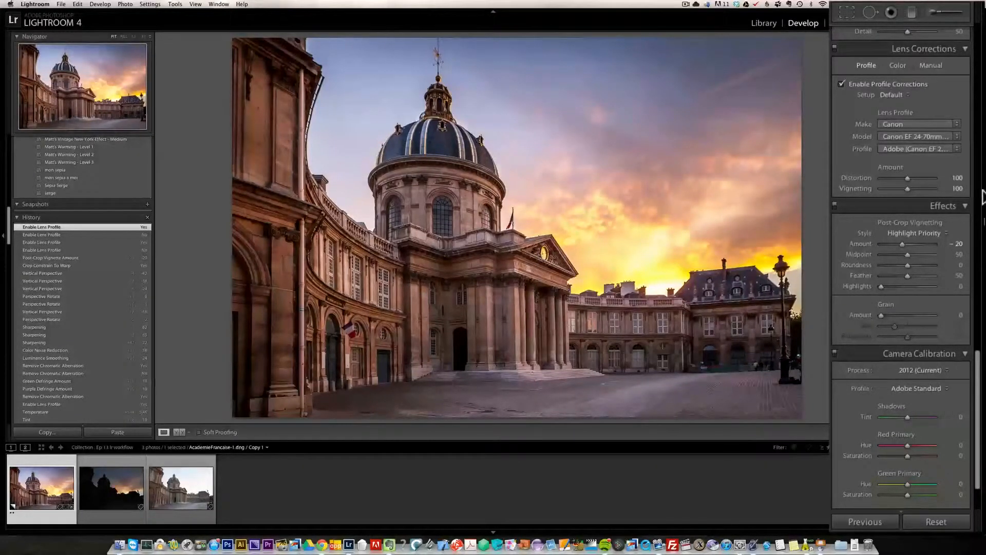
{"action": "left_click", "coordinate": [977, 185]}
{"action": "left_click", "coordinate": [978, 184]}
{"action": "left_click_drag", "start_coordinate": [979, 177], "coordinate": [975, 88]}
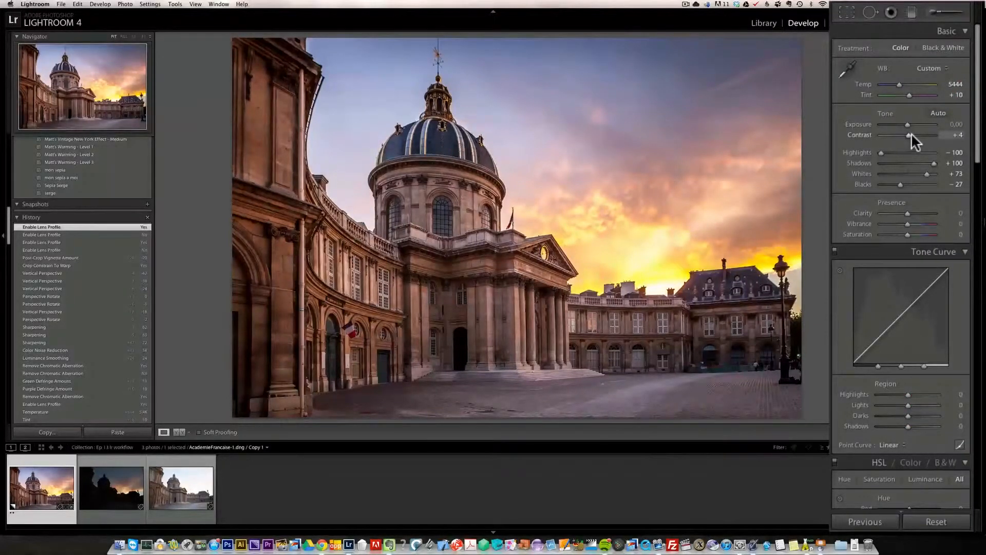
{"action": "left_click", "coordinate": [930, 14]}
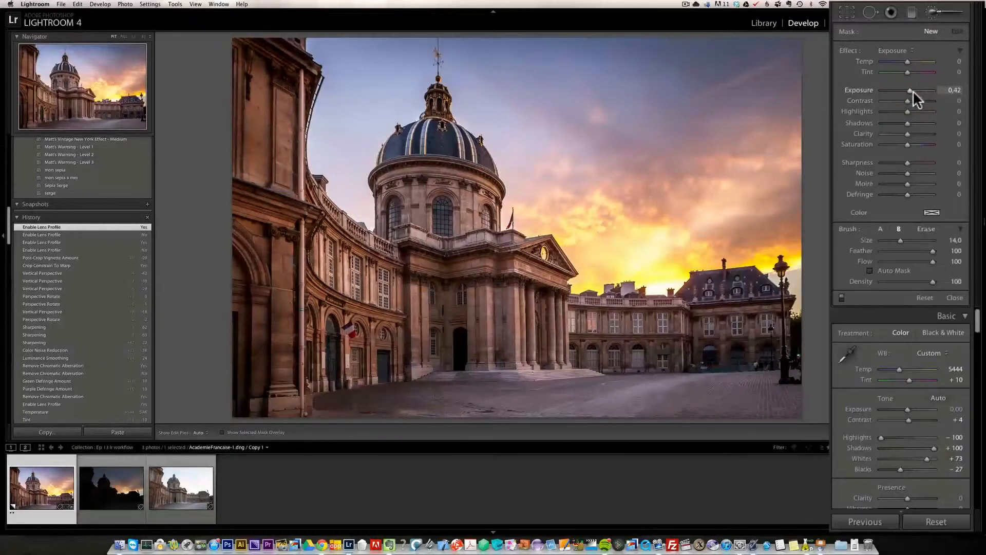
{"action": "scroll", "coordinate": [714, 326], "scroll_direction": "down", "scroll_amount": 3}
{"action": "mouse_move", "coordinate": [709, 316]}
{"action": "left_mouse_down"}
{"action": "mouse_move", "coordinate": [727, 335]}
{"action": "mouse_move", "coordinate": [734, 317]}
{"action": "mouse_move", "coordinate": [708, 332]}
{"action": "mouse_move", "coordinate": [742, 335]}
{"action": "mouse_move", "coordinate": [685, 352]}
{"action": "mouse_move", "coordinate": [708, 357]}
{"action": "left_mouse_up"}
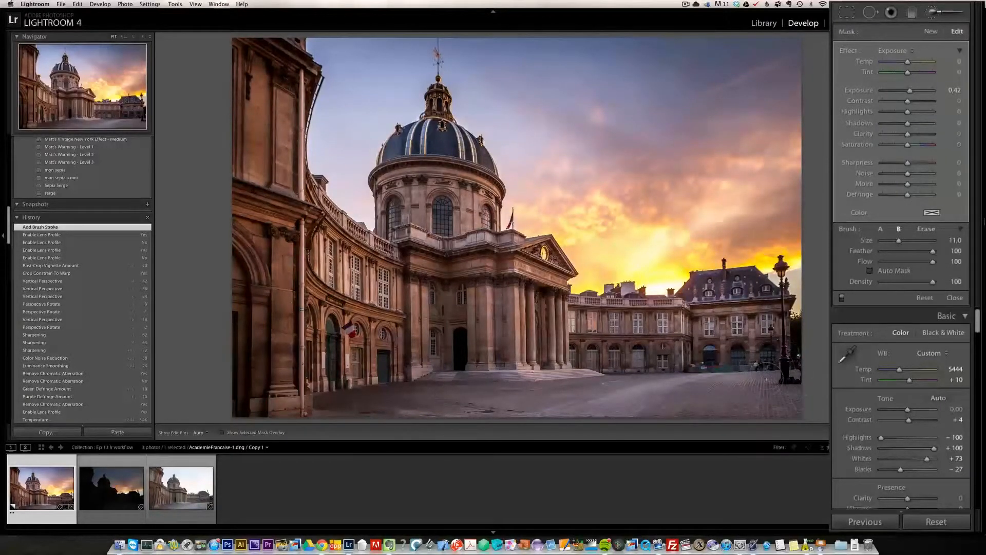
- Set the brush adjustment's Exposure to 0.89
{"action": "key", "text": "h"}
{"action": "key", "text": "h"}
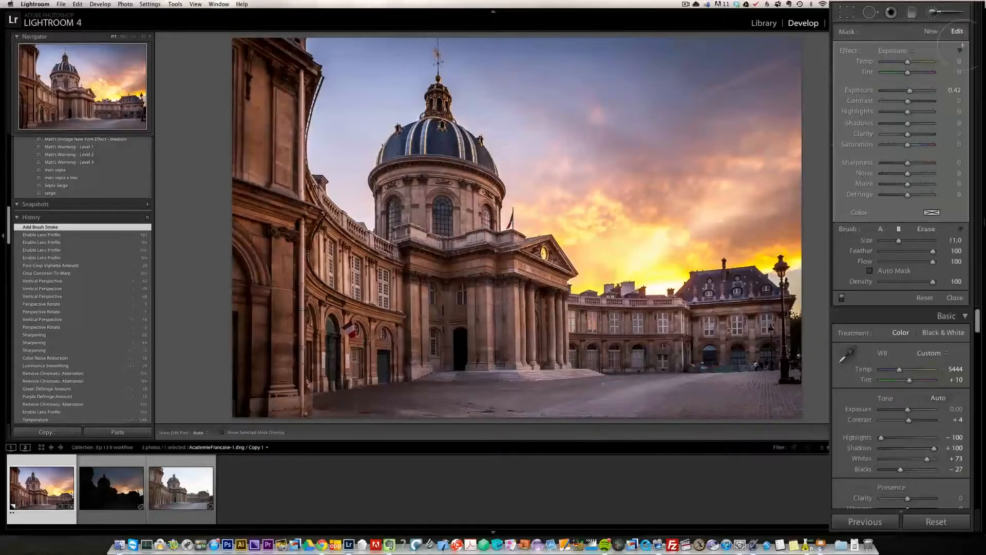
{"action": "left_click", "coordinate": [909, 92]}
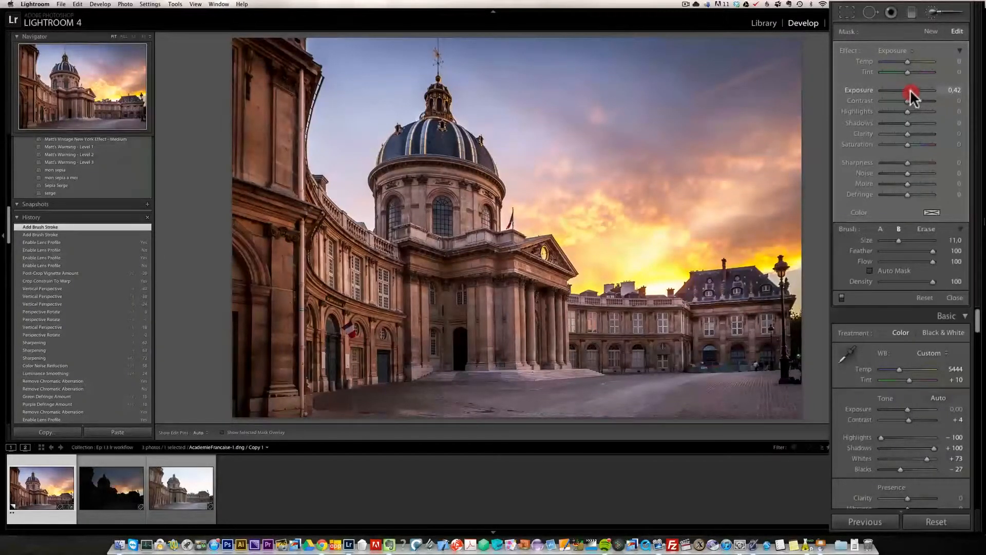
{"action": "left_click_drag", "start_coordinate": [910, 89], "coordinate": [916, 90]}
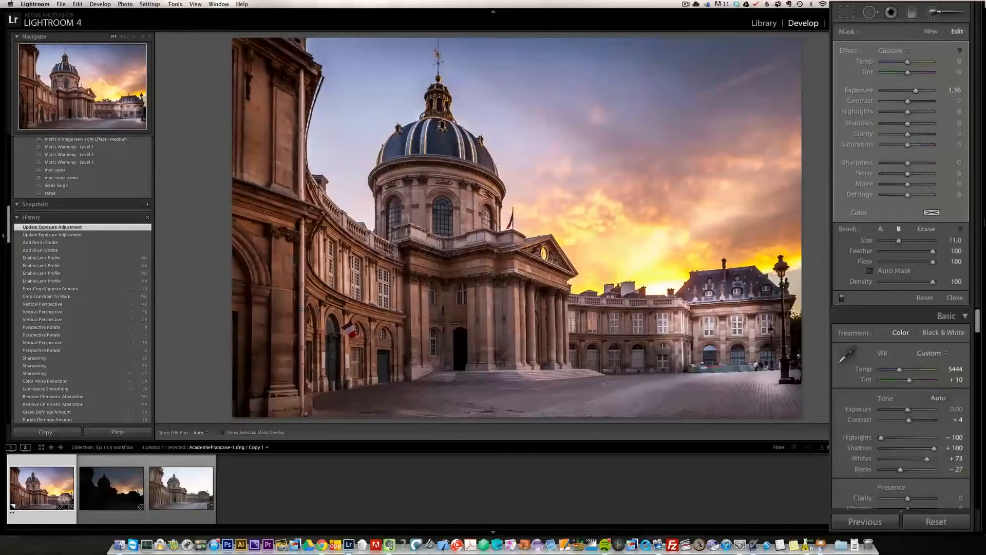
{"action": "left_click", "coordinate": [917, 90]}
{"action": "left_click_drag", "start_coordinate": [913, 89], "coordinate": [912, 89]}
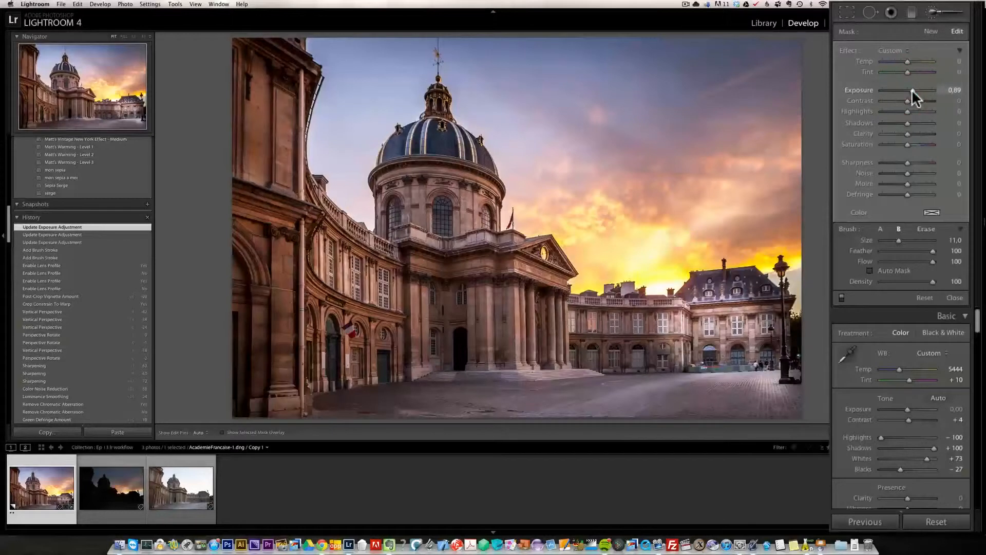
{"action": "left_click", "coordinate": [912, 89]}
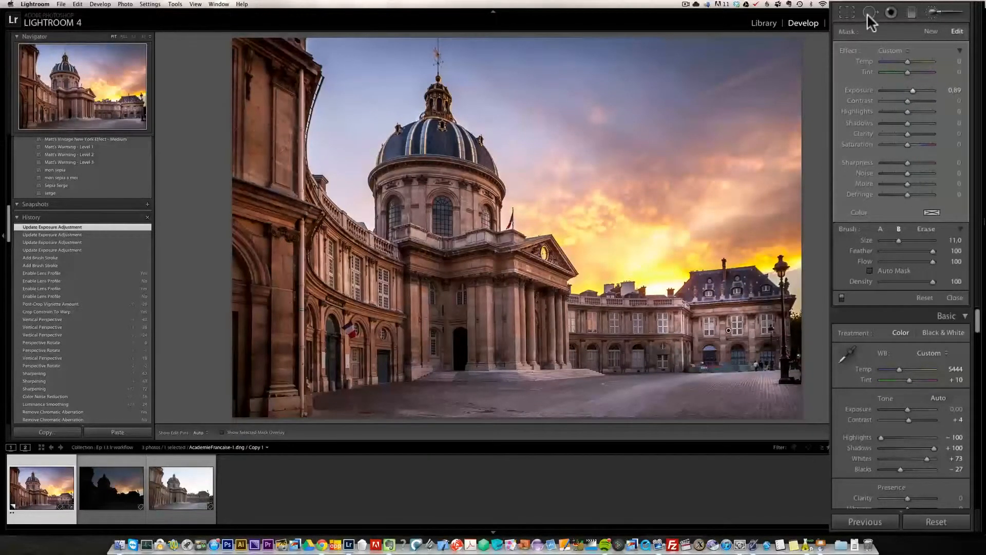
- Start a new Exposure 0.42 brush mask, size 15, paint over the dome, columns, left building and steps, and close the brush
{"action": "left_click", "coordinate": [932, 31]}
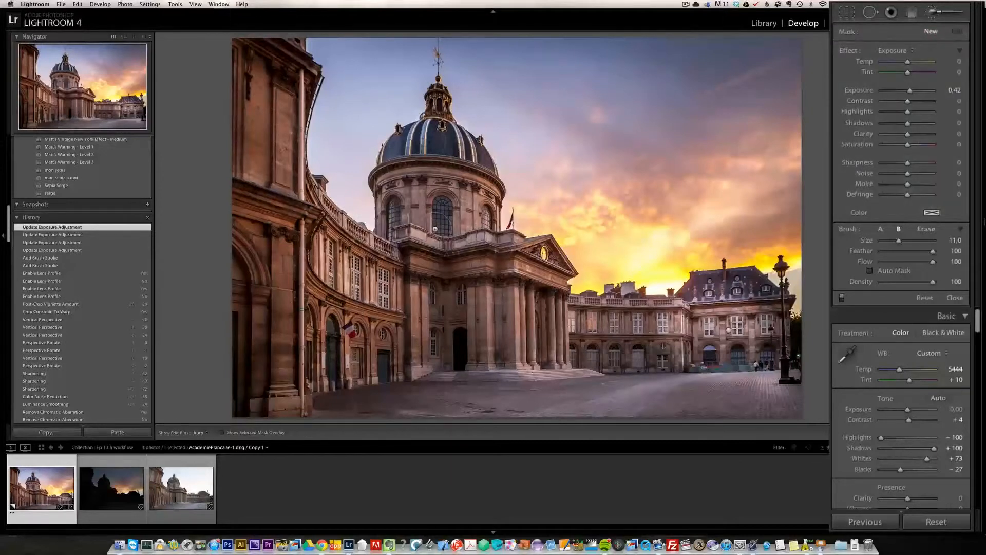
{"action": "scroll", "coordinate": [443, 167], "scroll_direction": "up", "scroll_amount": 2}
{"action": "mouse_move", "coordinate": [442, 162]}
{"action": "left_mouse_down"}
{"action": "mouse_move", "coordinate": [454, 166]}
{"action": "mouse_move", "coordinate": [446, 206]}
{"action": "mouse_move", "coordinate": [430, 202]}
{"action": "left_mouse_up"}
{"action": "mouse_move", "coordinate": [503, 277]}
{"action": "left_mouse_down"}
{"action": "mouse_move", "coordinate": [458, 341]}
{"action": "mouse_move", "coordinate": [500, 387]}
{"action": "left_mouse_up"}
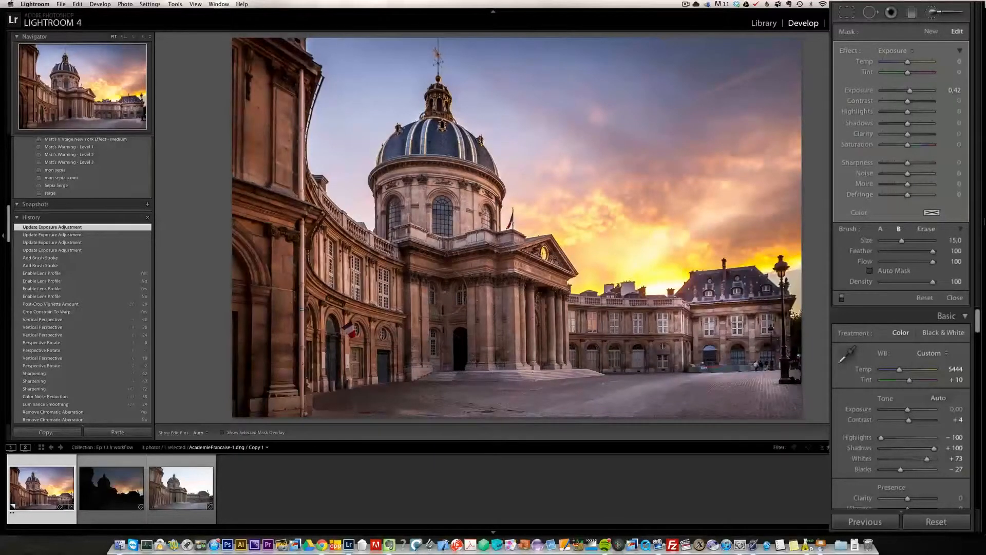
{"action": "mouse_move", "coordinate": [259, 107]}
{"action": "left_mouse_down"}
{"action": "mouse_move", "coordinate": [253, 99]}
{"action": "mouse_move", "coordinate": [289, 389]}
{"action": "mouse_move", "coordinate": [261, 176]}
{"action": "left_mouse_up"}
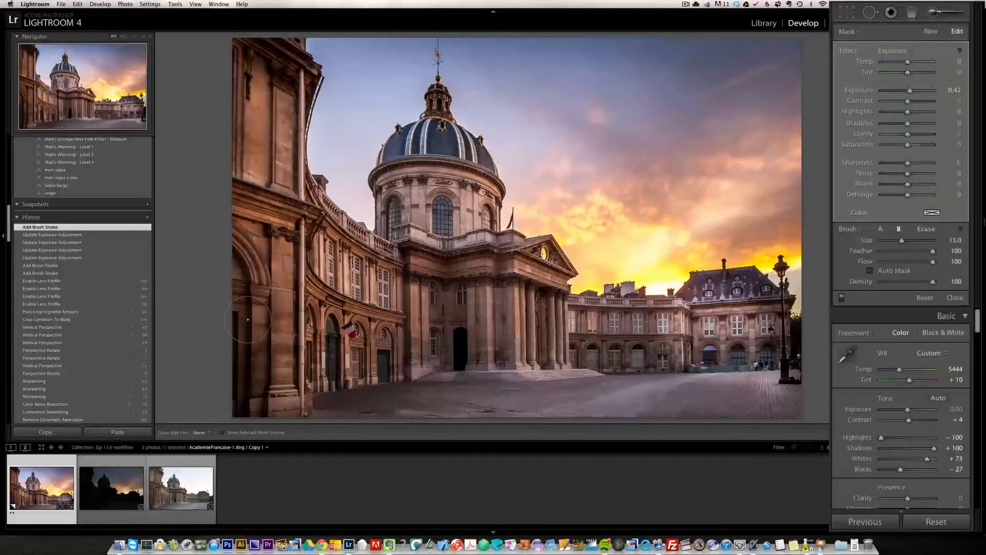
{"action": "left_click_drag", "start_coordinate": [475, 356], "coordinate": [421, 327]}
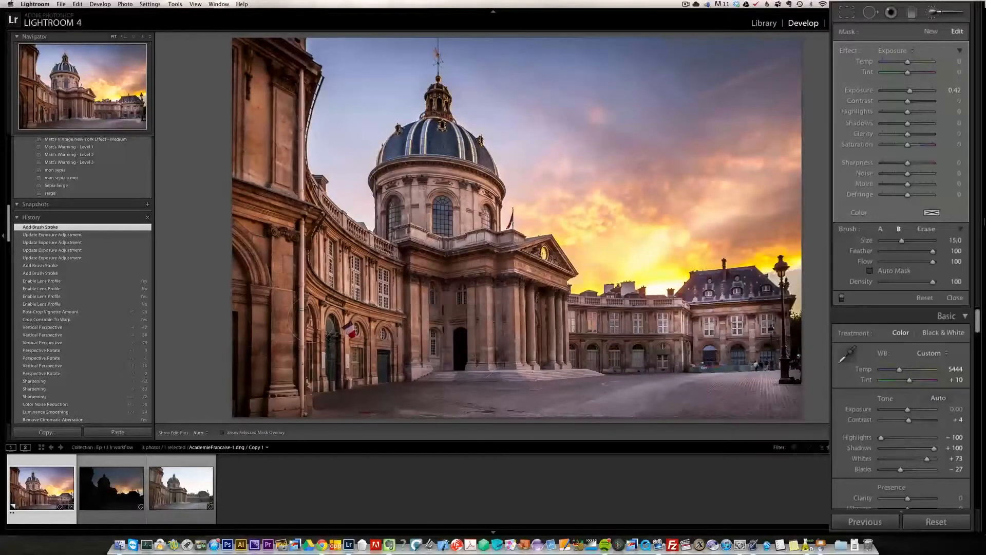
{"action": "left_click", "coordinate": [955, 297]}
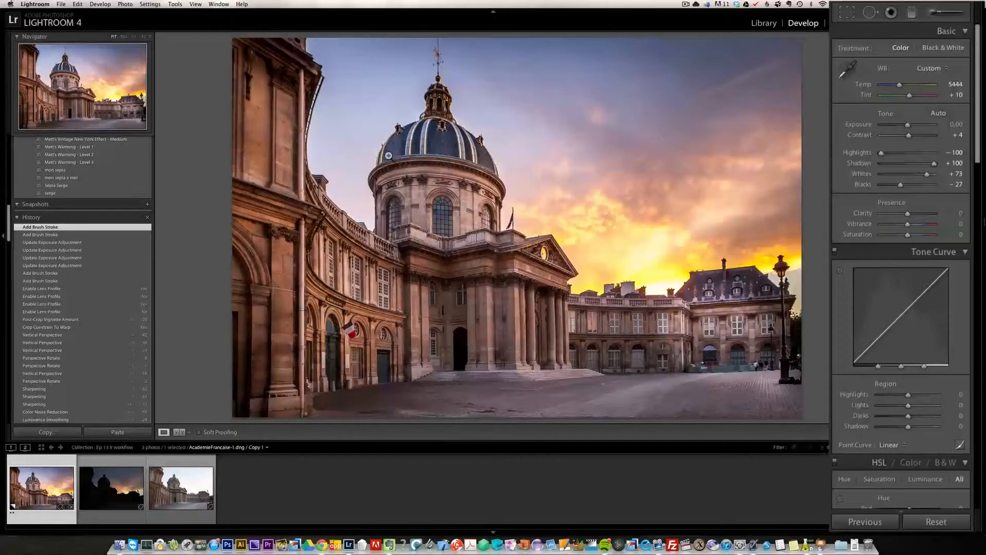
- Compare against the original via the Reset Settings history state, then return to the latest brush stroke state
{"action": "left_click_drag", "start_coordinate": [9, 236], "coordinate": [15, 288]}
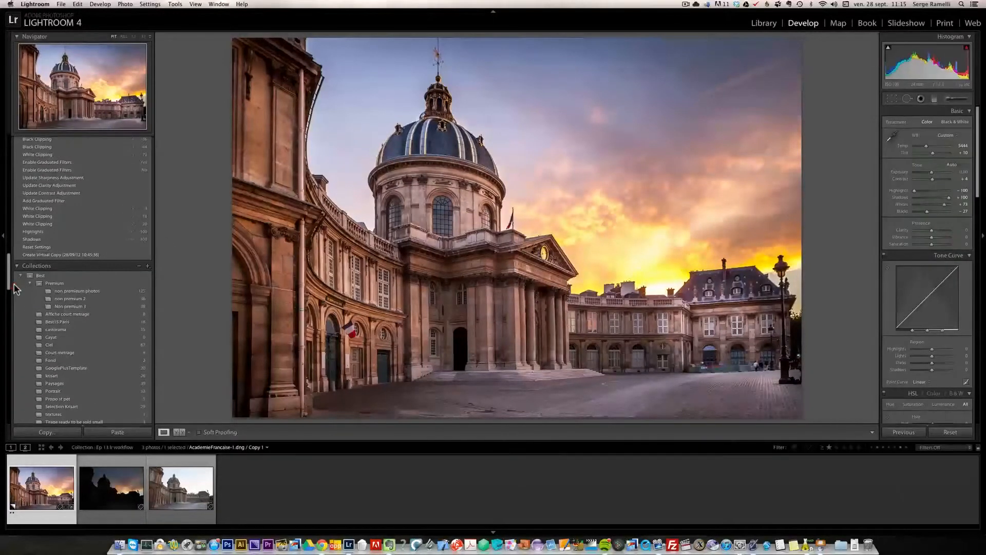
{"action": "left_click", "coordinate": [56, 244]}
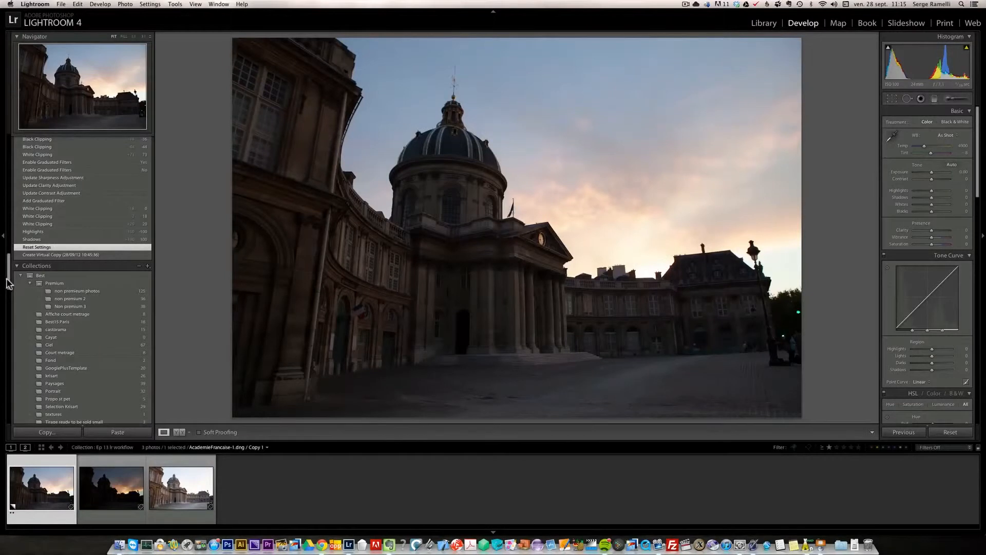
{"action": "left_click_drag", "start_coordinate": [8, 282], "coordinate": [7, 258]}
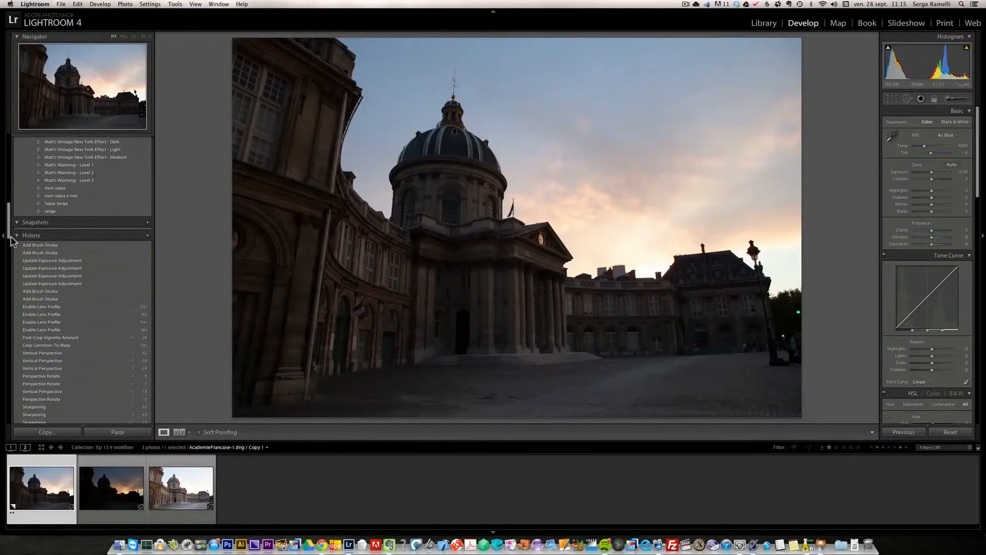
{"action": "left_click", "coordinate": [60, 245]}
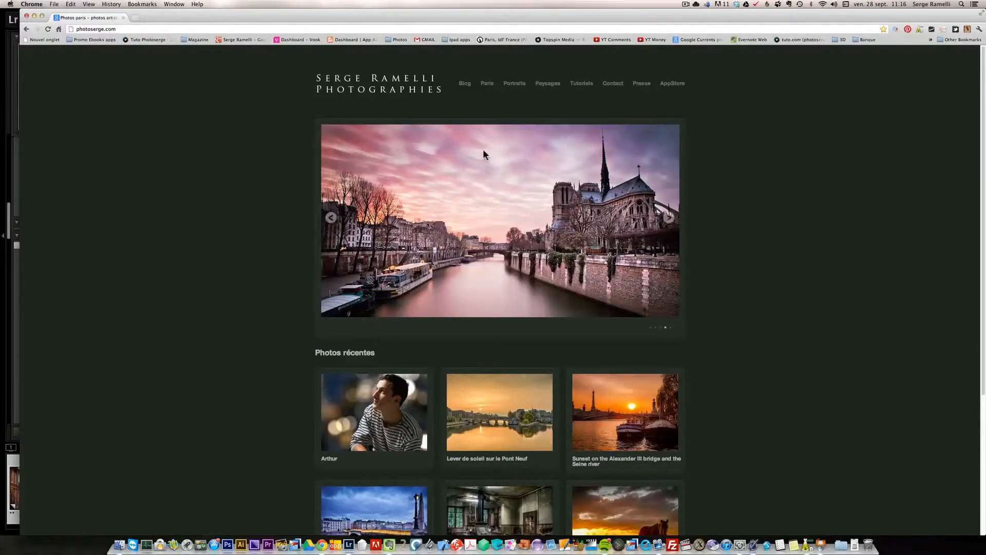
- Switch to Chrome, open the photoserge.com AppStore page and scroll through the tutorial apps
{"action": "left_click", "coordinate": [680, 85]}
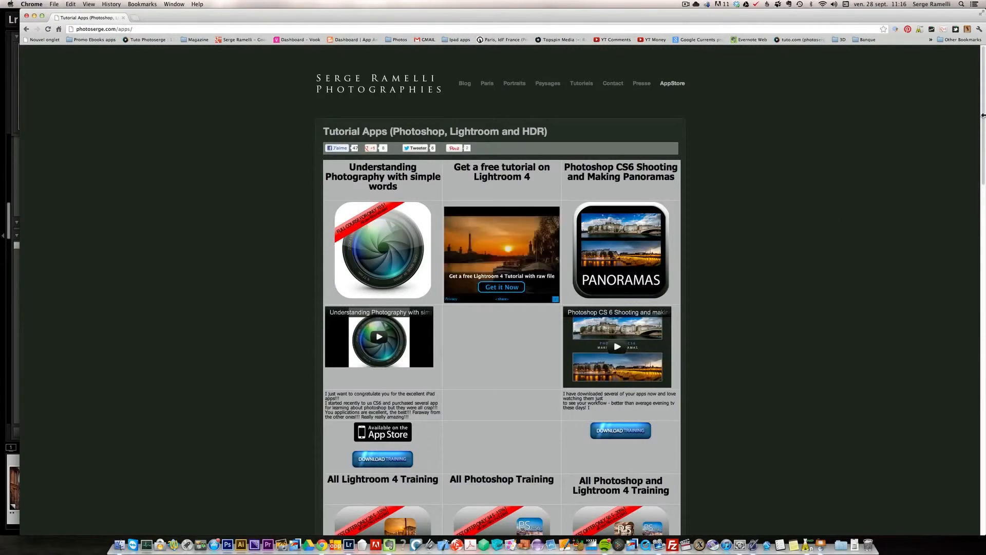
{"action": "left_click_drag", "start_coordinate": [982, 124], "coordinate": [983, 196]}
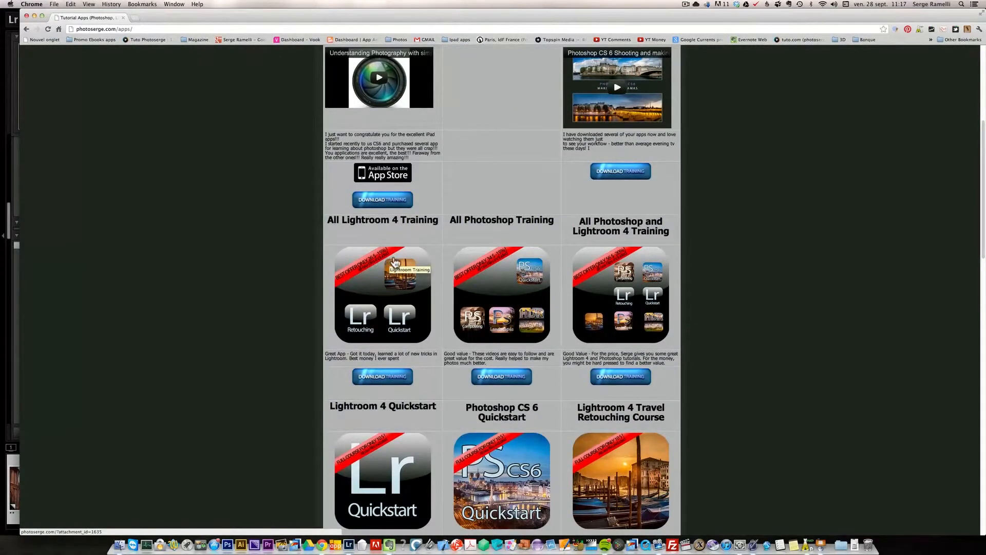
{"action": "left_click_drag", "start_coordinate": [983, 237], "coordinate": [981, 290]}
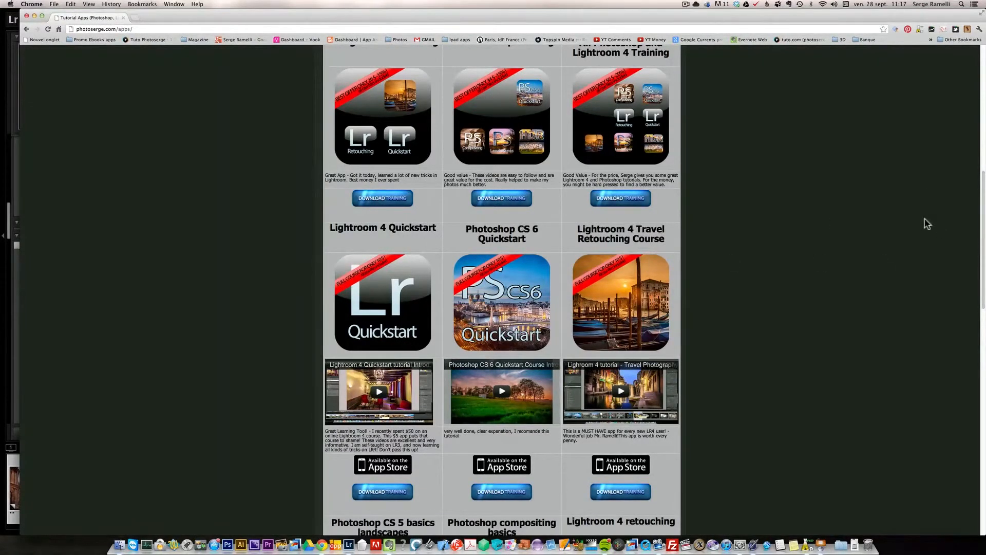
{"action": "mouse_move", "coordinate": [981, 270]}
{"action": "left_mouse_down"}
{"action": "mouse_move", "coordinate": [981, 220]}
{"action": "mouse_move", "coordinate": [983, 341]}
{"action": "left_mouse_up"}
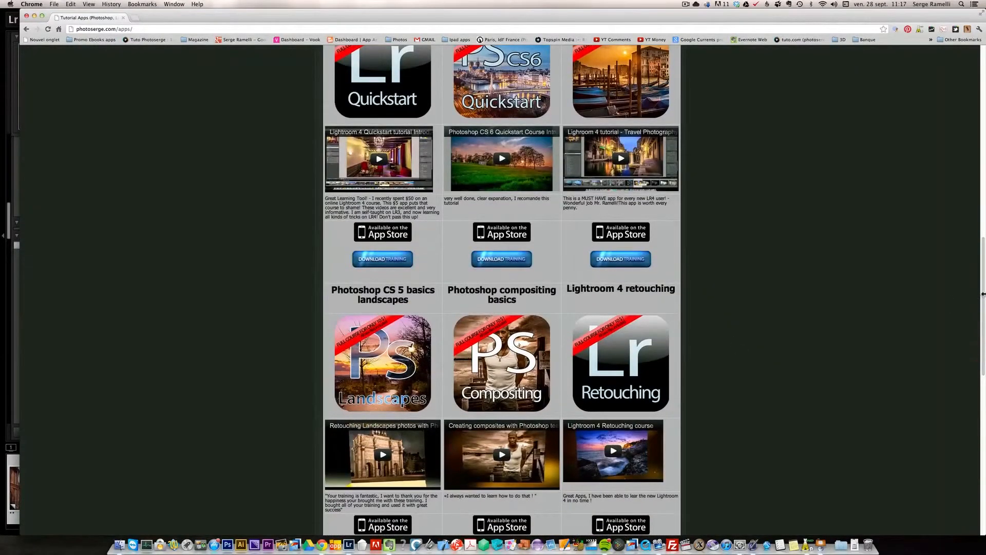
{"action": "mouse_move", "coordinate": [983, 291]}
{"action": "left_mouse_down"}
{"action": "mouse_move", "coordinate": [983, 302]}
{"action": "mouse_move", "coordinate": [983, 290]}
{"action": "left_mouse_up"}
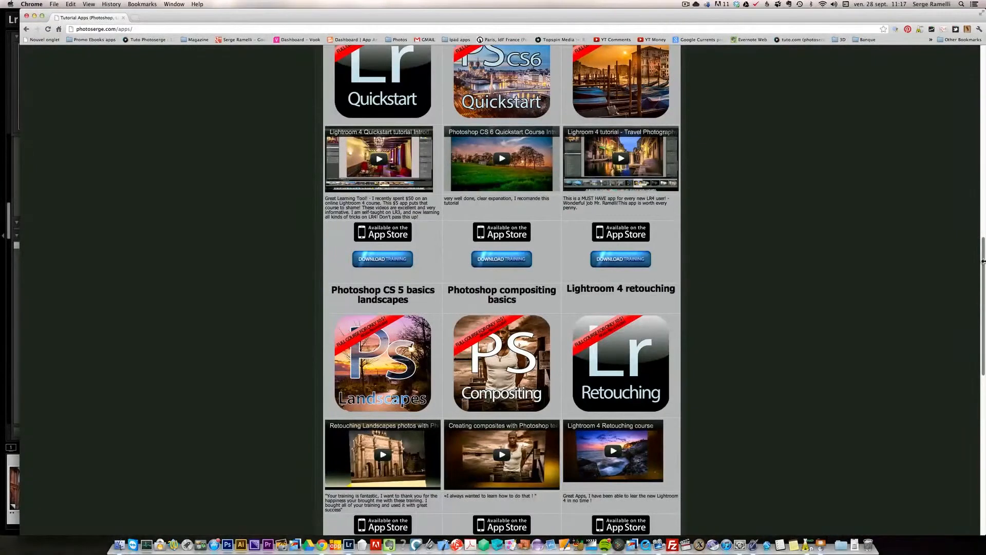
{"action": "left_click_drag", "start_coordinate": [983, 270], "coordinate": [983, 92]}
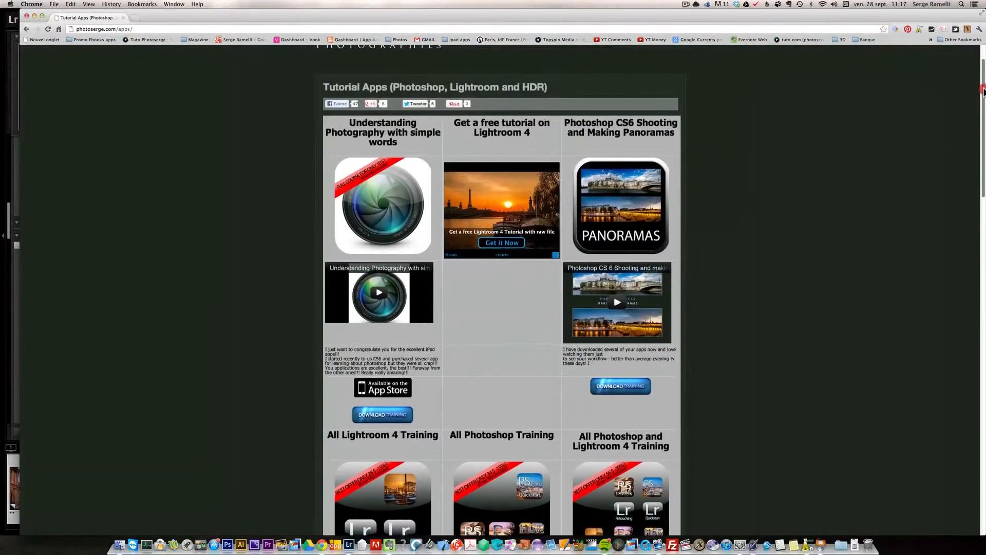